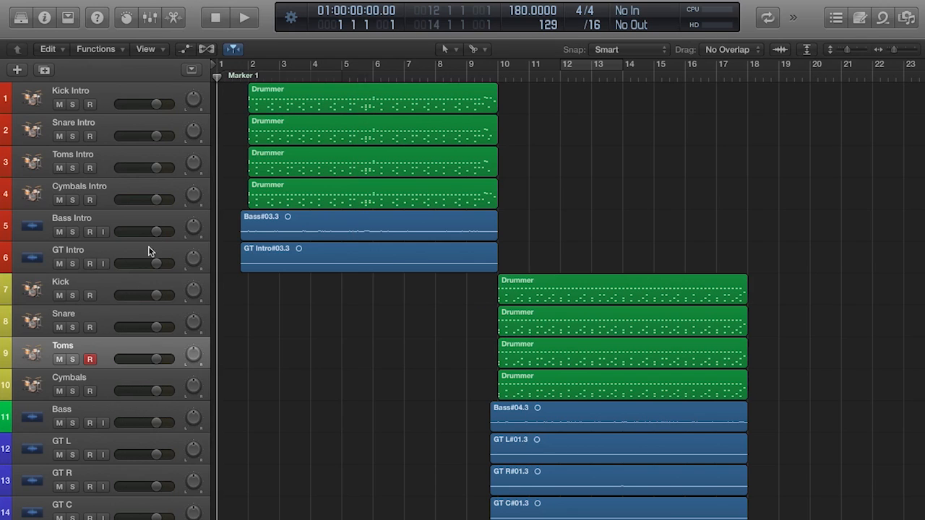
# - Examine the four intro drum regions, the drum regions starting at bar 10, and the intro bass and guitar regions
pyautogui.scroll(-1, 360, 252)
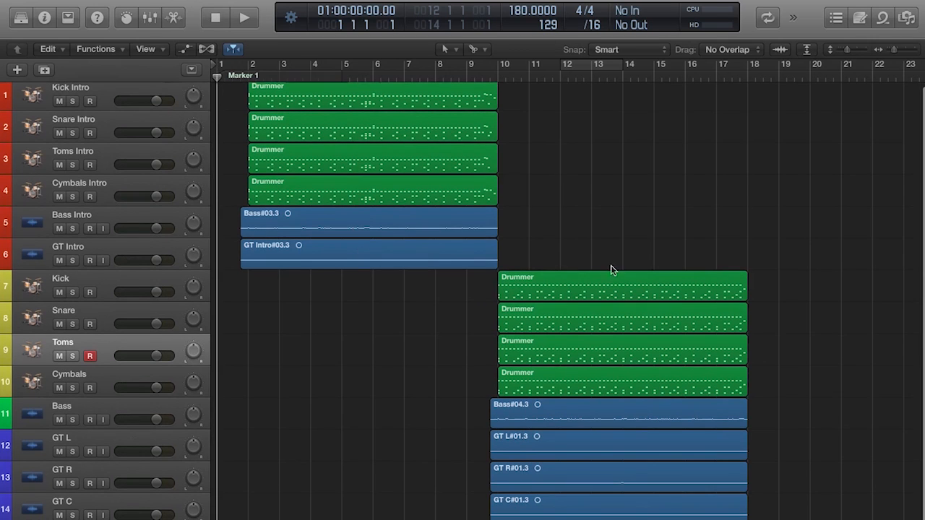
pyautogui.scroll(1, 477, 170)
pyautogui.moveTo(533, 107); pyautogui.dragTo(471, 193)
pyautogui.moveTo(553, 235); pyautogui.dragTo(551, 365)
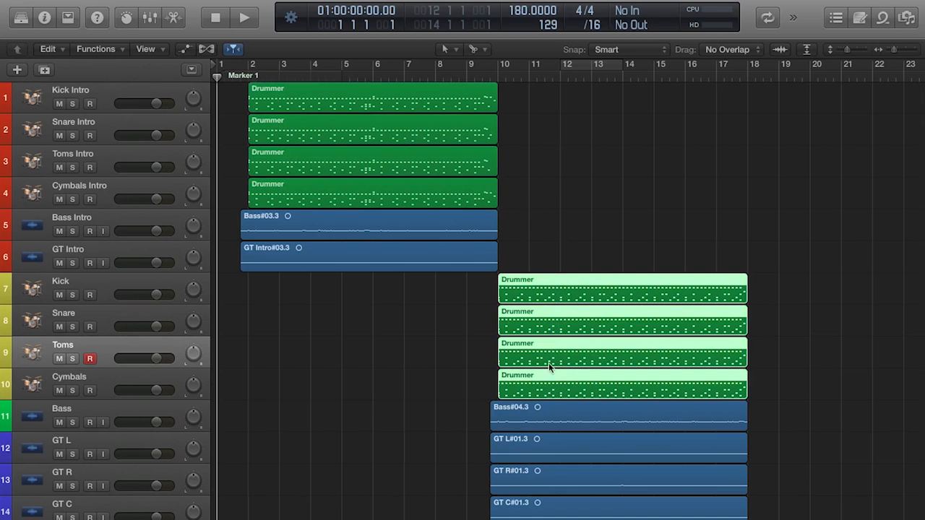
pyautogui.click(470, 237)
pyautogui.click(463, 262)
pyautogui.scroll(-1, 550, 310)
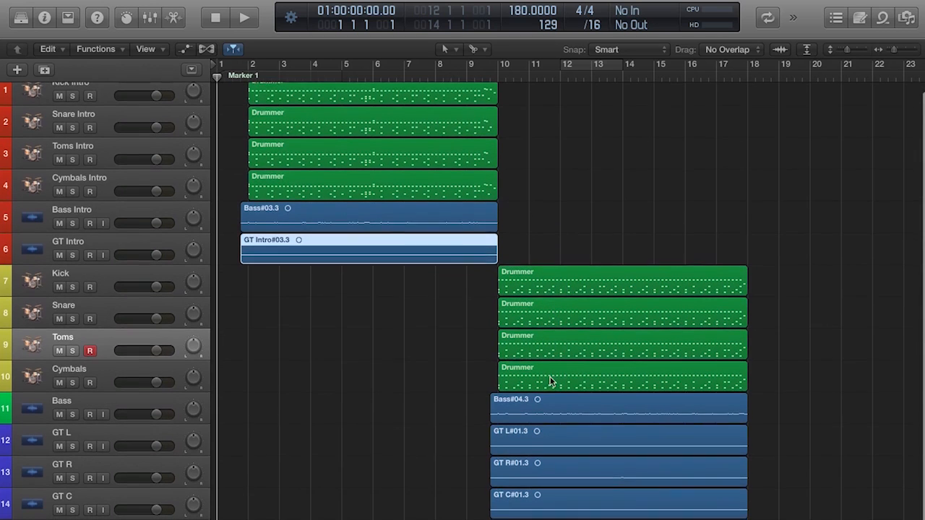
pyautogui.click(473, 423)
pyautogui.scroll(1, 477, 423)
pyautogui.scroll(1, 439, 325)
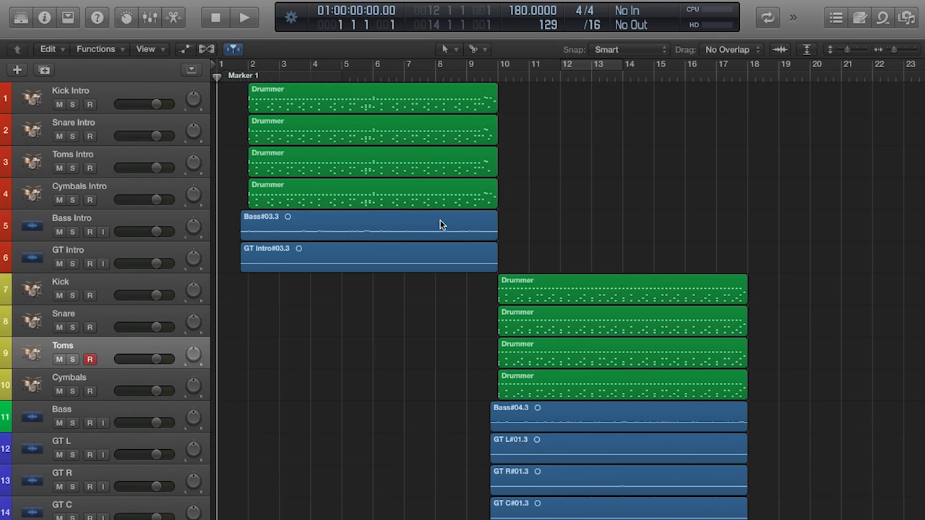
# - Select the intro regions as a group, then all regions of the section from bar 10 to compare both parts' layout
pyautogui.moveTo(382, 314); pyautogui.dragTo(473, 100)
pyautogui.click(522, 135)
pyautogui.hscroll(5, 628, 198)
pyautogui.moveTo(525, 198); pyautogui.dragTo(618, 515)
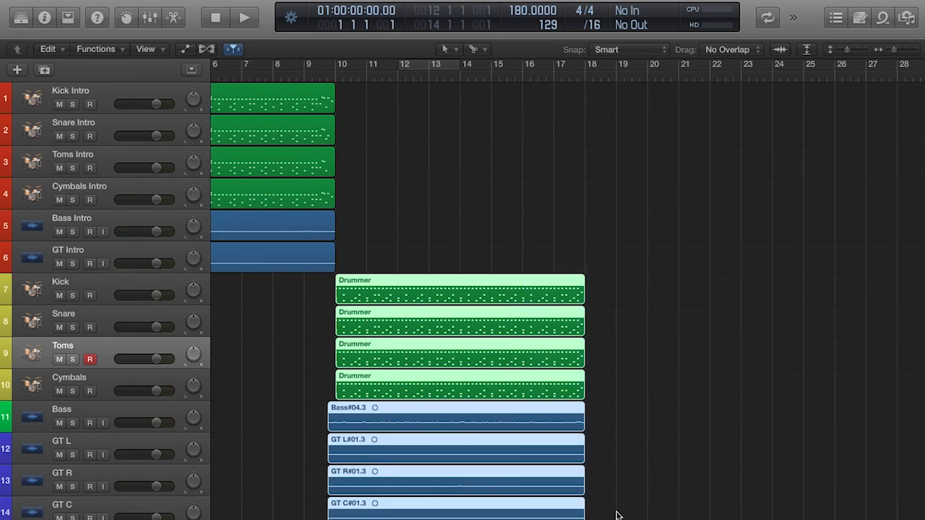
pyautogui.click(618, 516)
pyautogui.moveTo(516, 270); pyautogui.dragTo(662, 471)
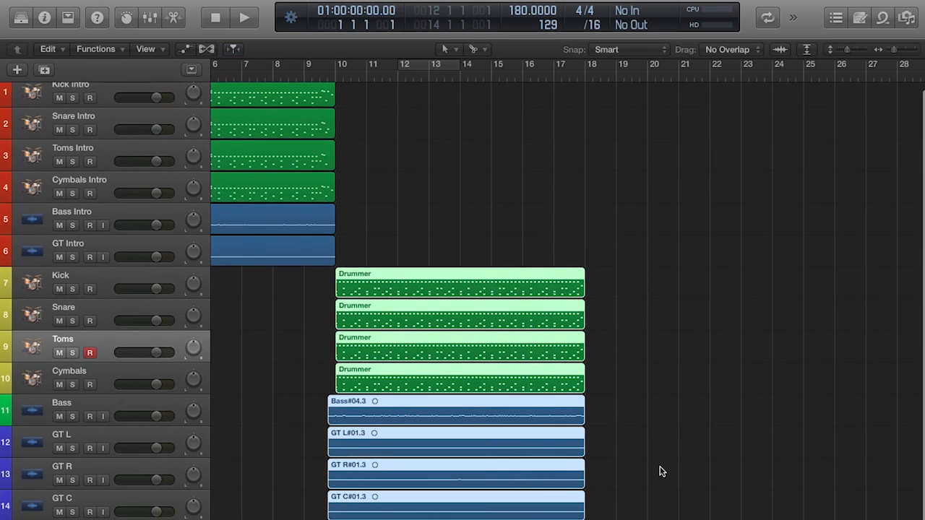
pyautogui.hscroll(10, 662, 472)
pyautogui.hscroll(-20, 662, 471)
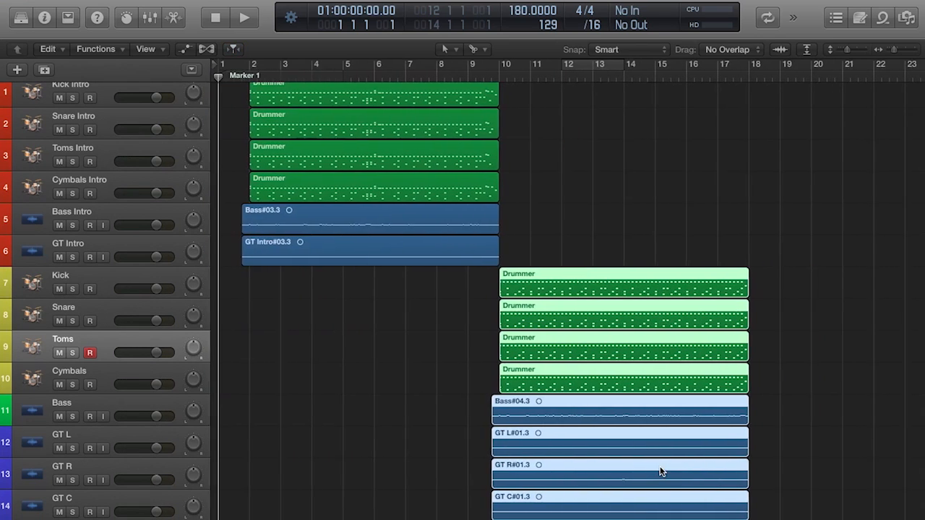
pyautogui.click(579, 254)
pyautogui.scroll(1, 578, 254)
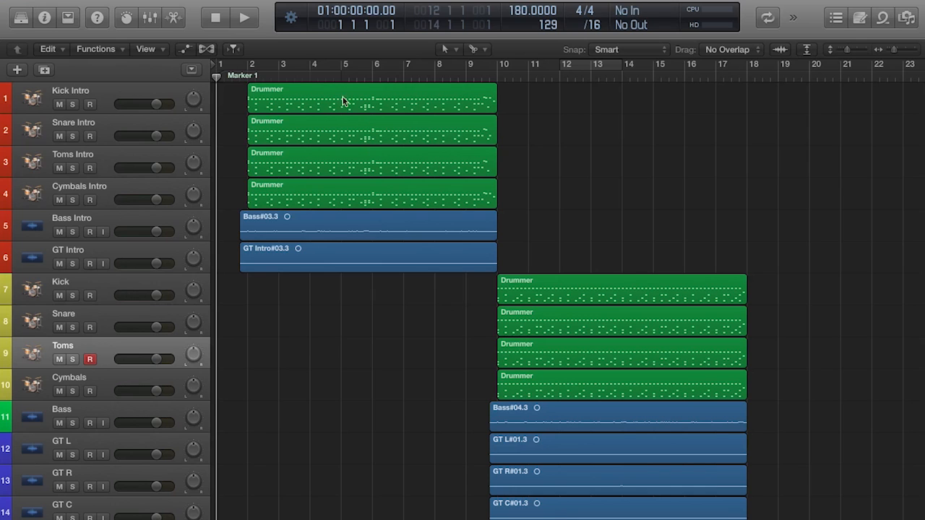
# - Examine the Kick, Snare, Toms and Cymbals Intro regions individually, then highlight each complete section and clear the selection
pyautogui.click(304, 97)
pyautogui.click(297, 144)
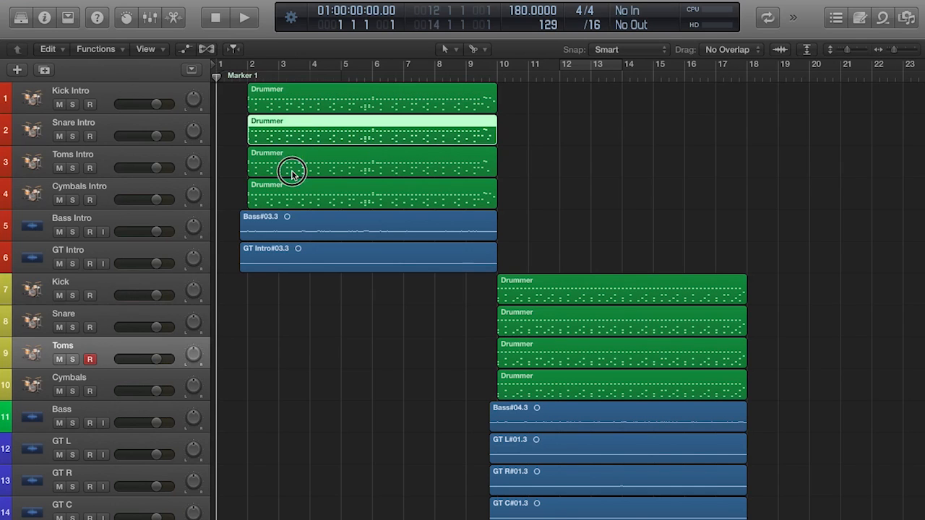
pyautogui.click(292, 172)
pyautogui.click(293, 199)
pyautogui.click(526, 160)
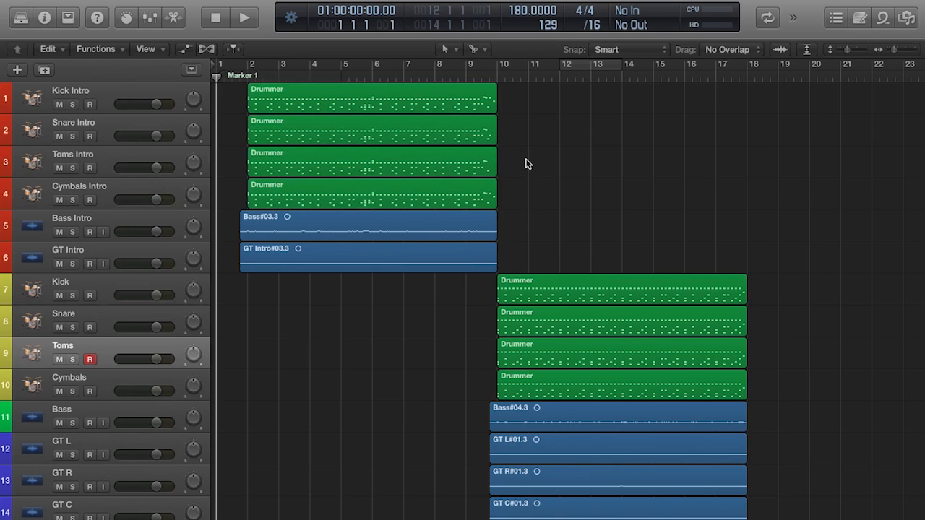
pyautogui.moveTo(366, 299); pyautogui.dragTo(378, 56)
pyautogui.moveTo(576, 166); pyautogui.dragTo(615, 512)
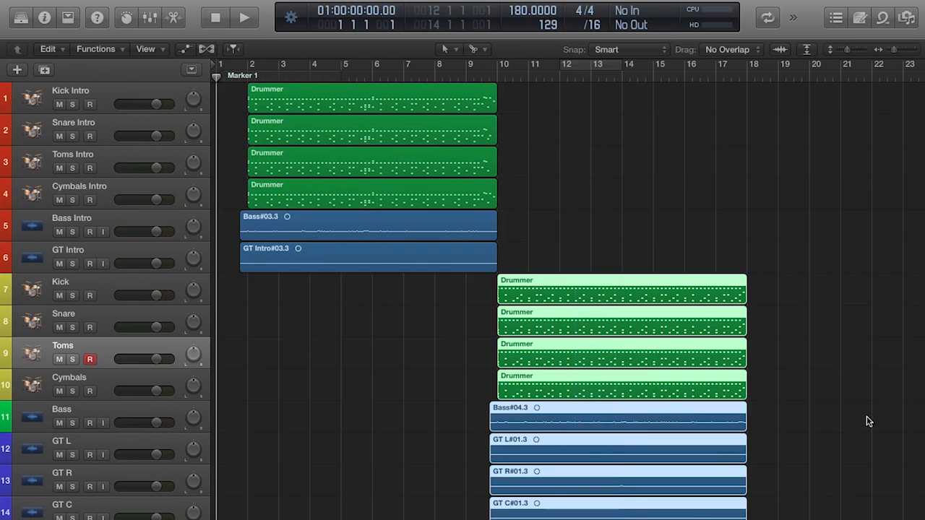
pyautogui.click(873, 421)
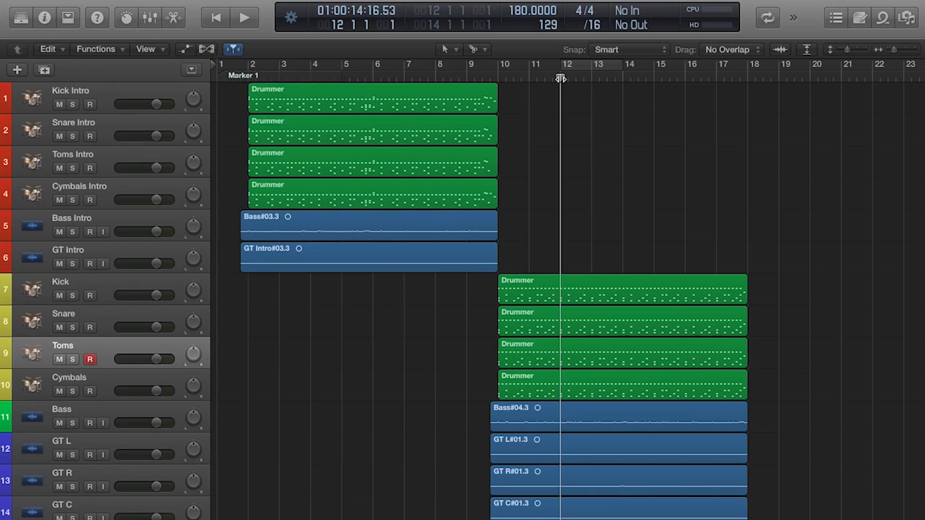
# - Enable cycling over bars 12 to 14, solo the non-intro Kick, Snare, Toms and Cymbals tracks, and play the loop
pyautogui.click(577, 98)
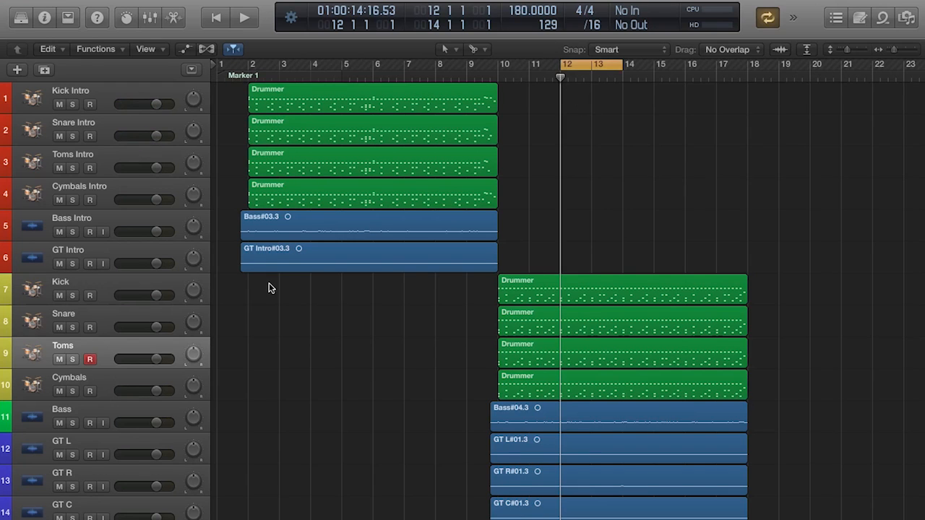
pyautogui.moveTo(71, 297); pyautogui.dragTo(72, 394)
pyautogui.click(125, 382)
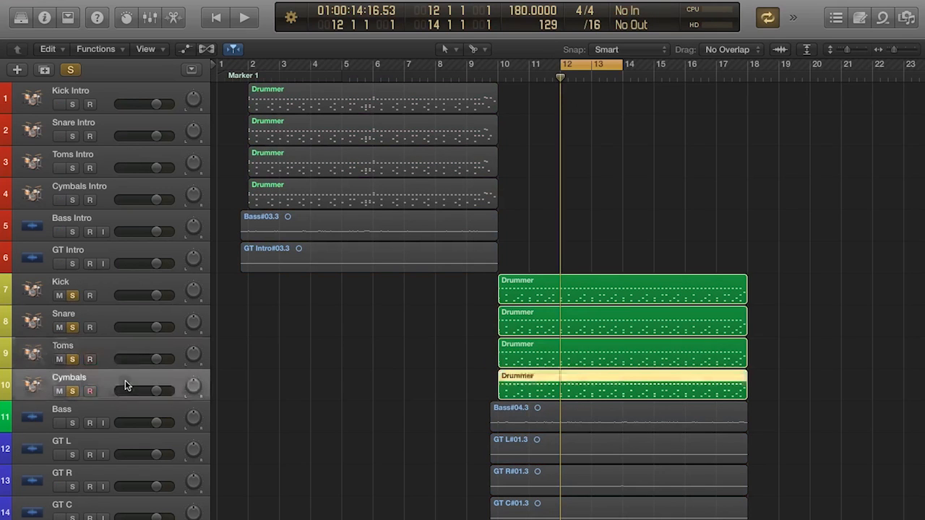
pyautogui.click(571, 360)
pyautogui.click(451, 357)
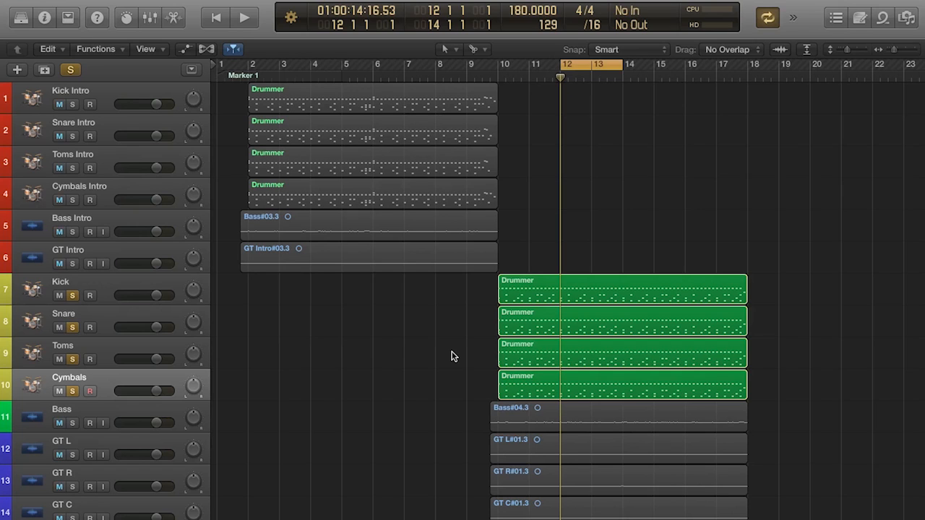
pyautogui.press('space')
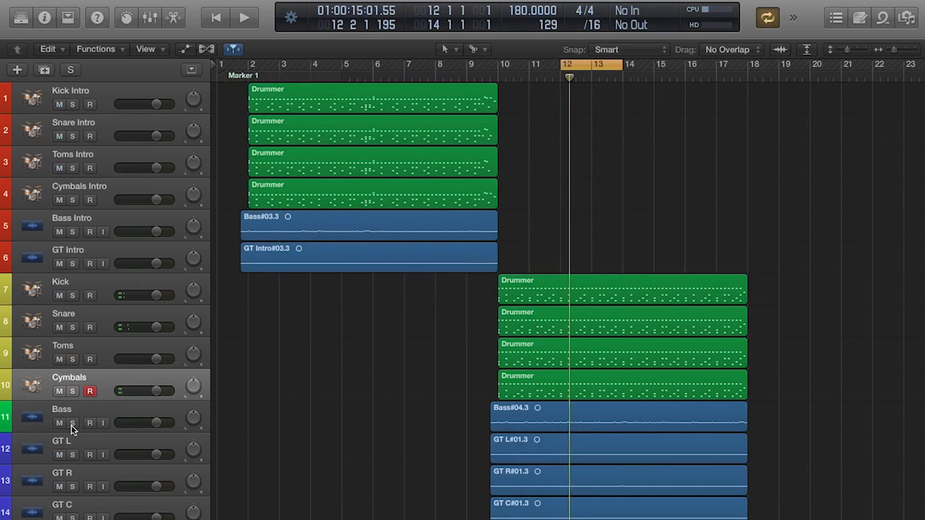
# - Stop the loop, solo only the Bass track instead of the drums, and inspect the tracks' channel strips in the mixer
pyautogui.click(71, 425)
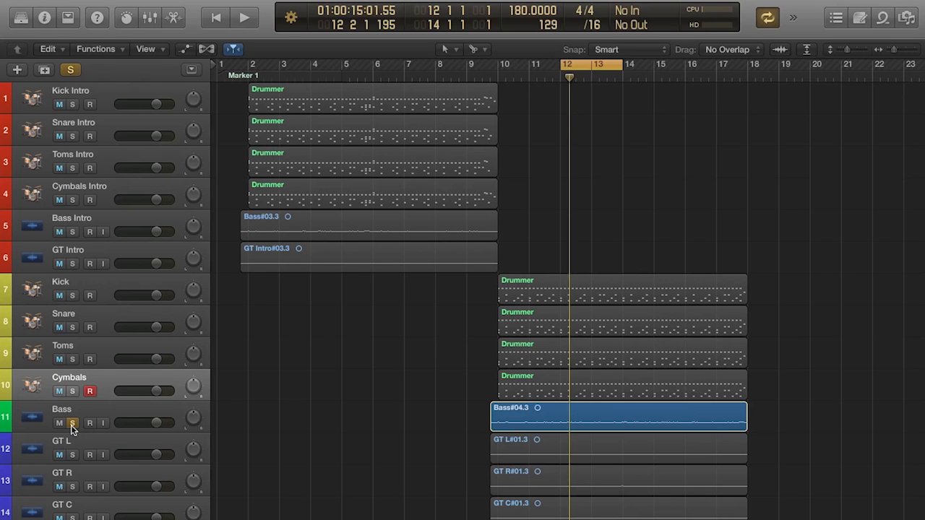
pyautogui.click(150, 18)
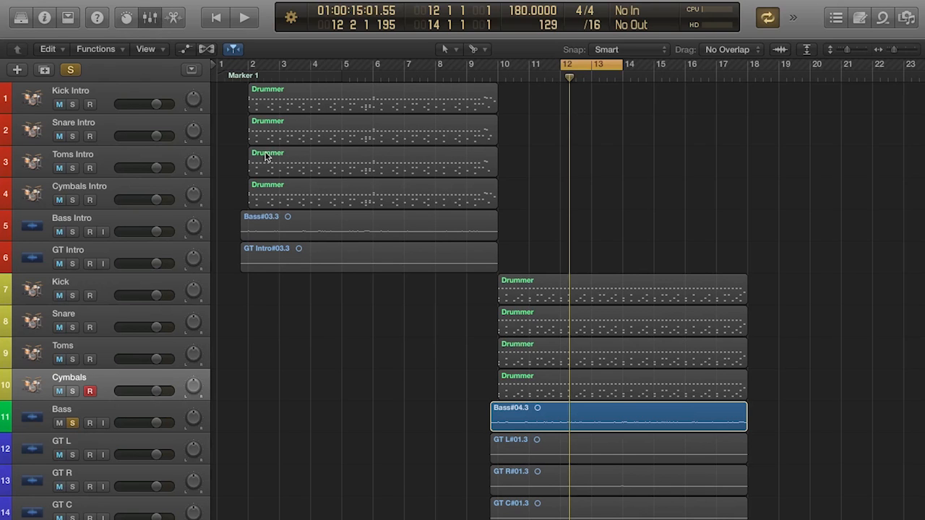
pyautogui.press('Down')
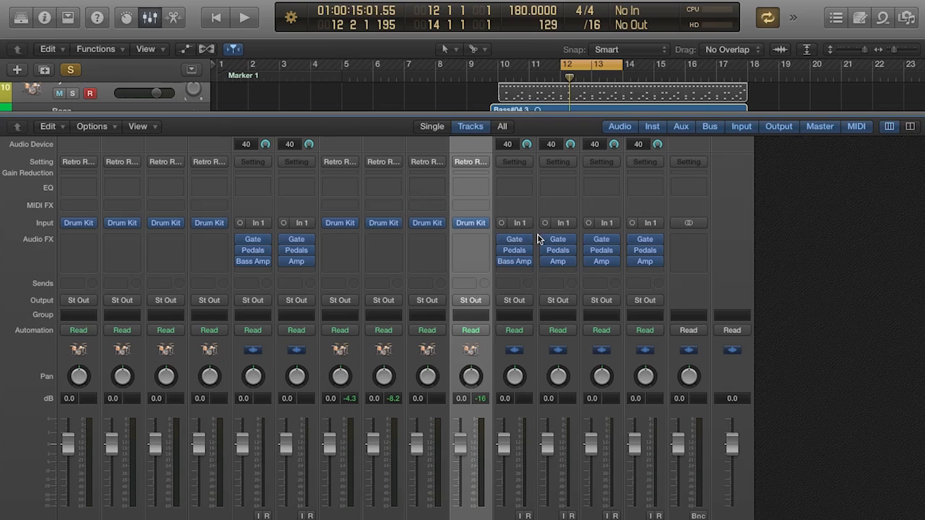
pyautogui.click(150, 18)
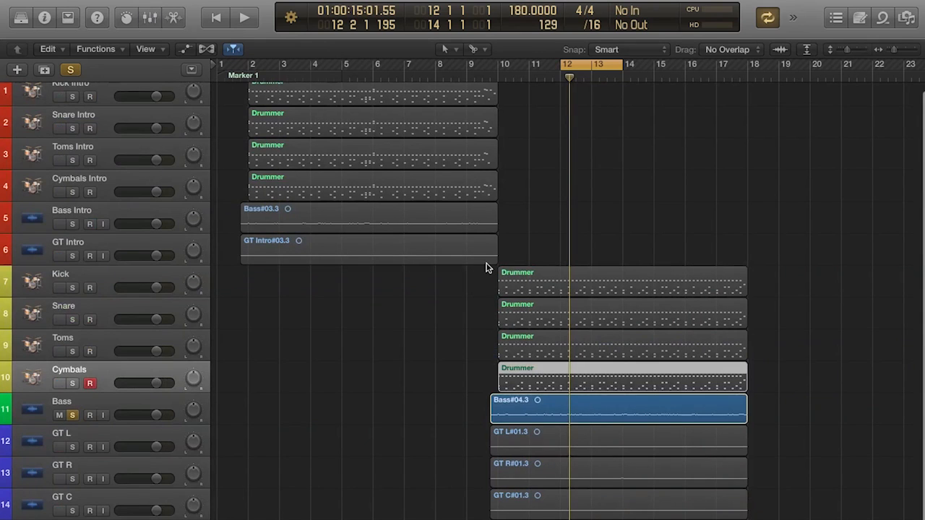
# - Audition the soloed Bass track in the cycle range, stop playback and unsolo the track
pyautogui.press('space')
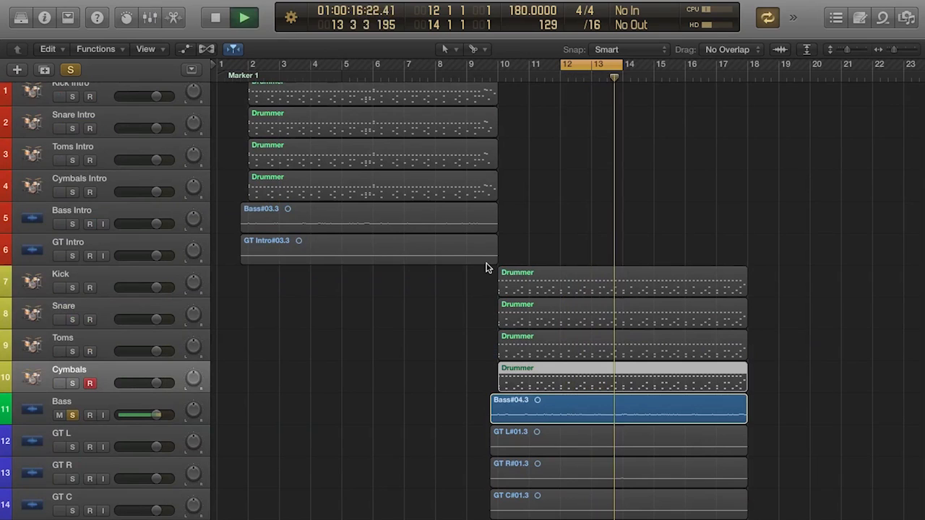
pyautogui.press('space')
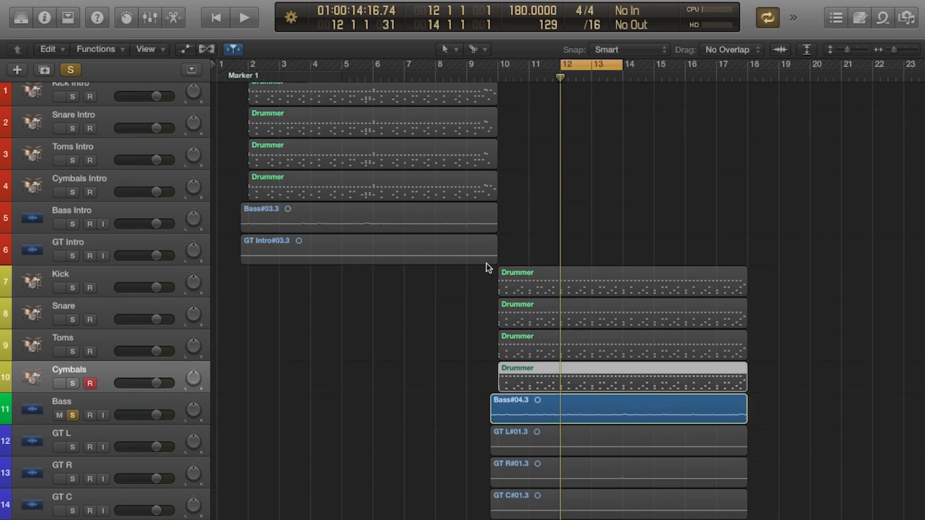
pyautogui.click(73, 415)
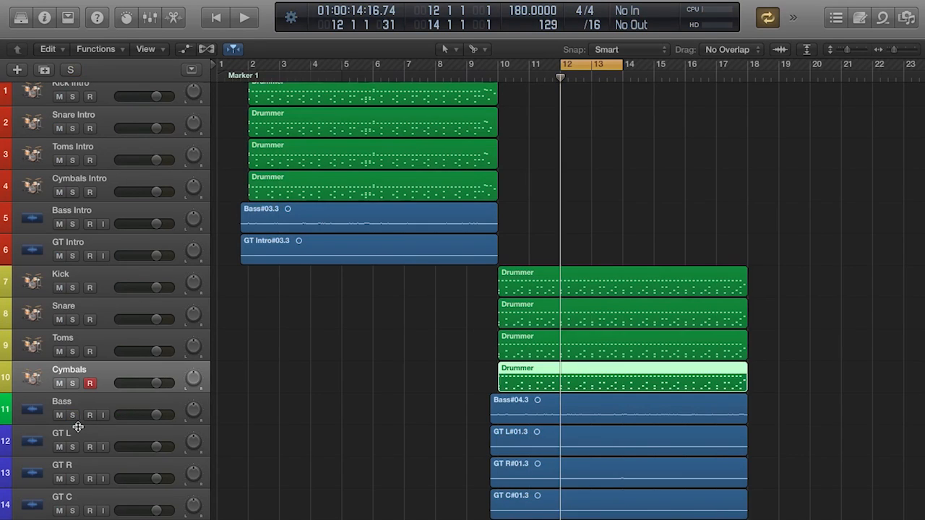
# - Solo the GT L and GT R tracks together and audition them in the cycle range
pyautogui.moveTo(76, 448); pyautogui.dragTo(72, 480)
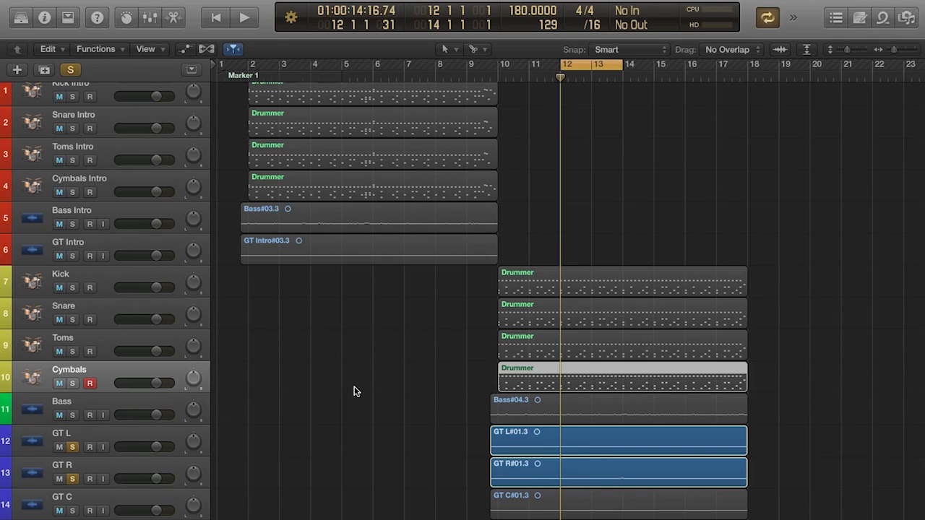
pyautogui.press('space')
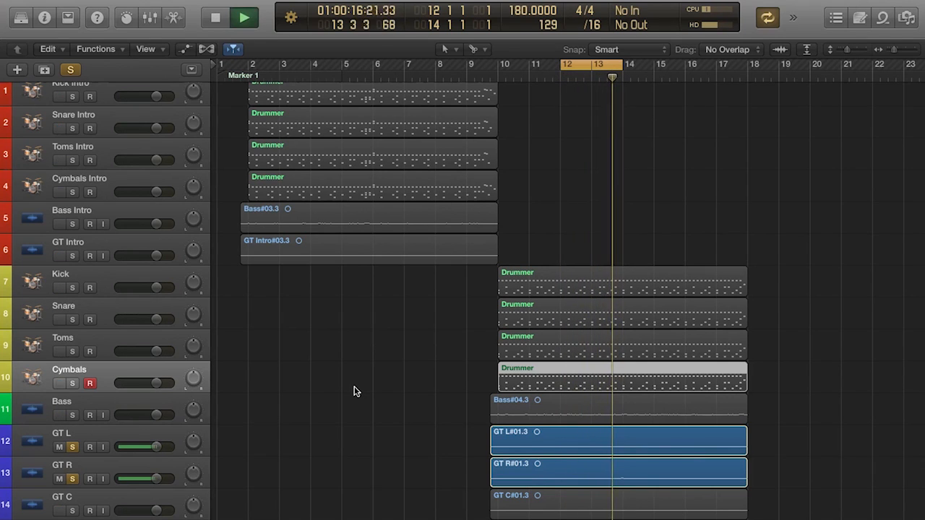
pyautogui.press('space')
# - Switch the solo from GT L and GT R to GT C, audition it in the loop, and clear its solo
pyautogui.click(72, 511)
pyautogui.click(72, 479)
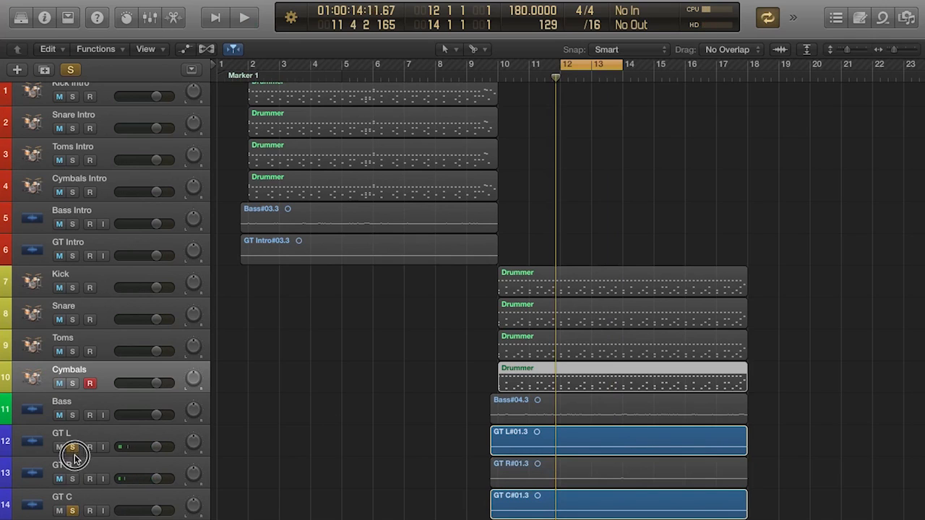
pyautogui.click(73, 447)
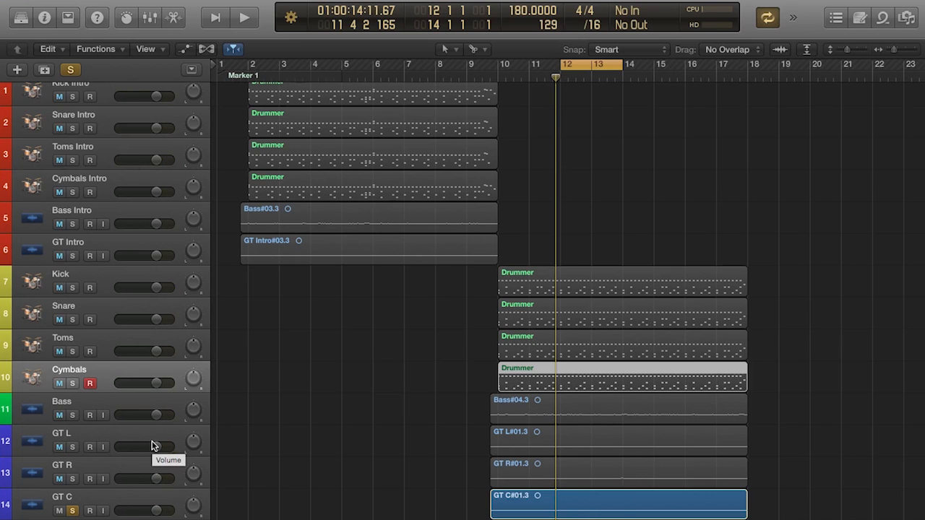
pyautogui.press('space')
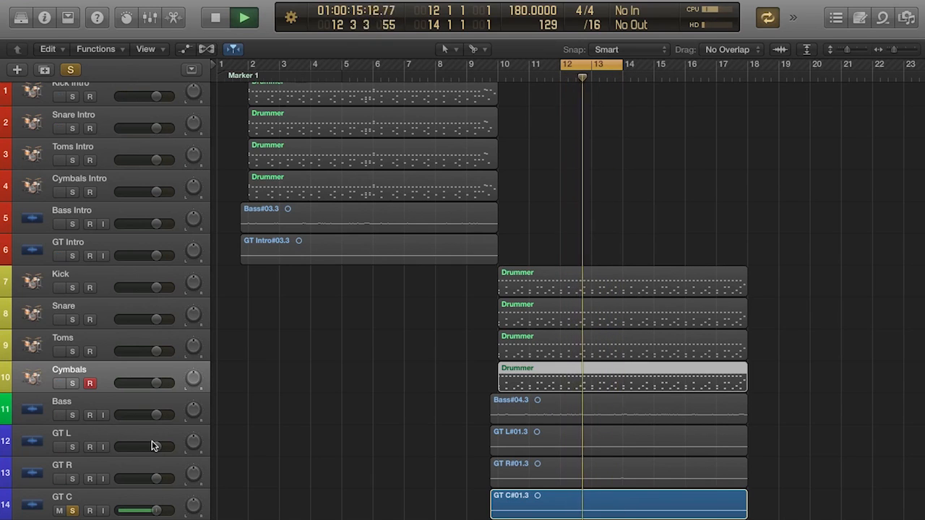
pyautogui.press('space')
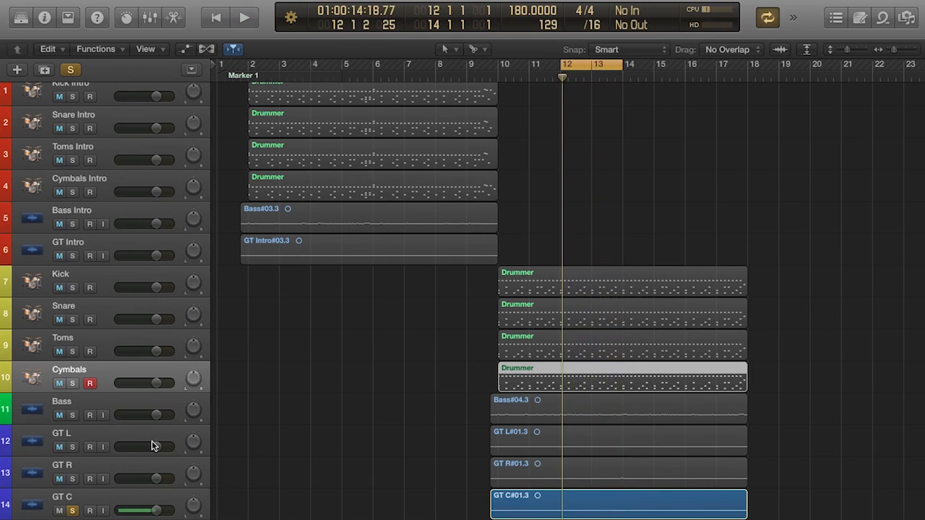
pyautogui.click(75, 509)
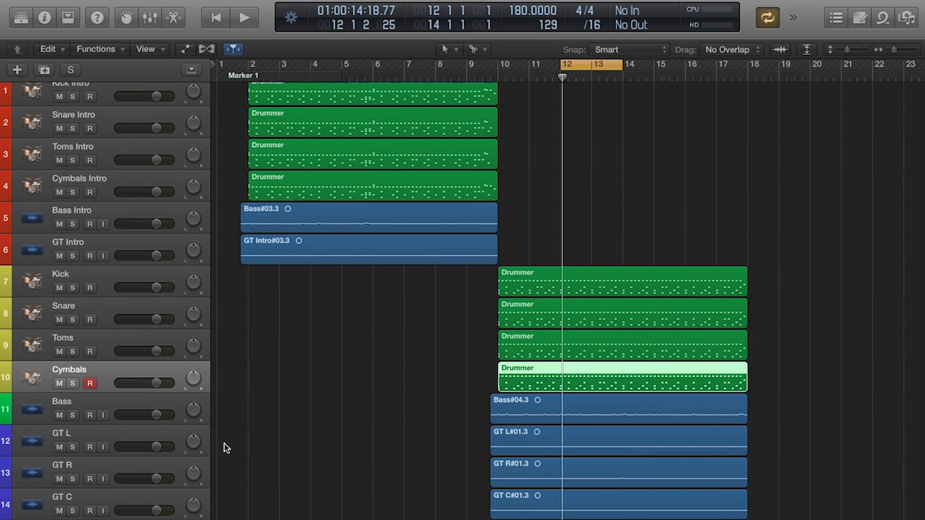
# - Highlight the bar 10 section's regions and the intro regions in turn, ending with the bar 10 section selected
pyautogui.scroll(1, 223, 448)
pyautogui.moveTo(626, 193); pyautogui.dragTo(599, 499)
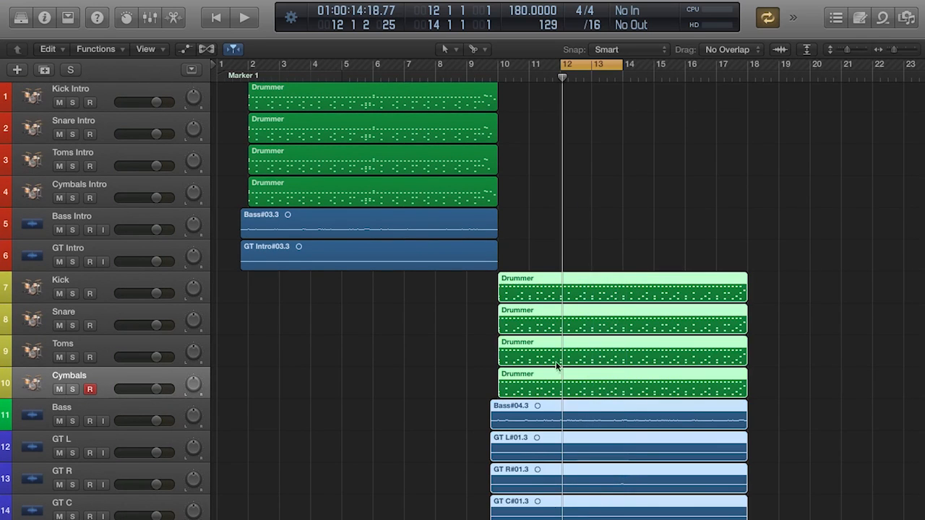
pyautogui.click(405, 347)
pyautogui.moveTo(319, 343); pyautogui.dragTo(364, 138)
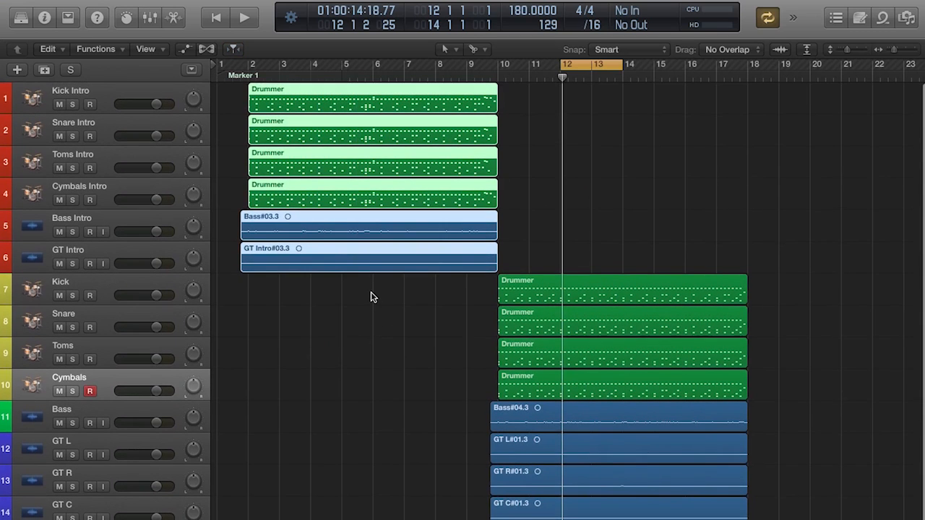
pyautogui.click(371, 295)
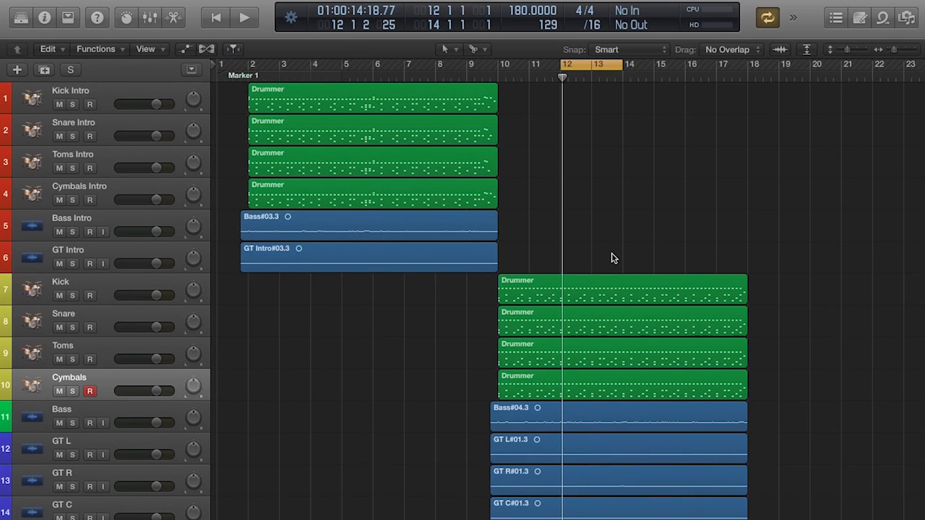
pyautogui.click(355, 312)
pyautogui.moveTo(354, 312); pyautogui.dragTo(352, 77)
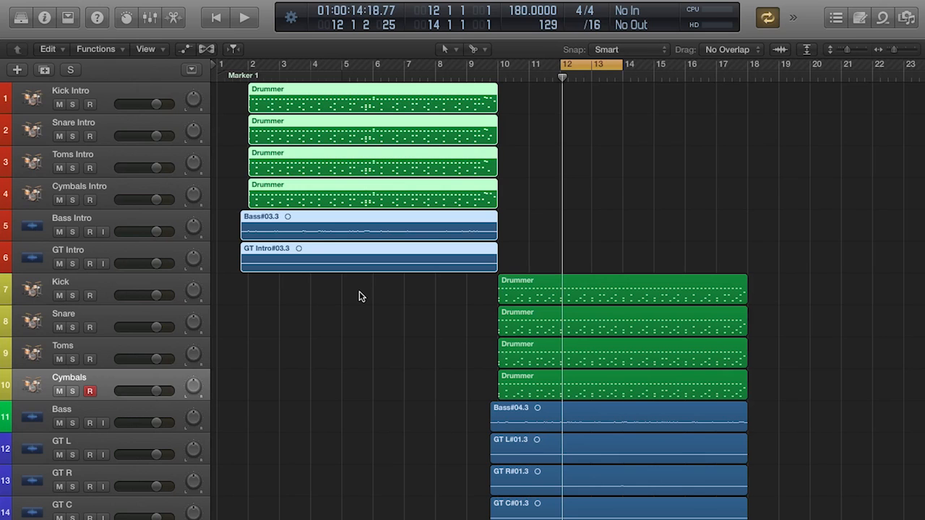
pyautogui.moveTo(597, 239); pyautogui.dragTo(607, 510)
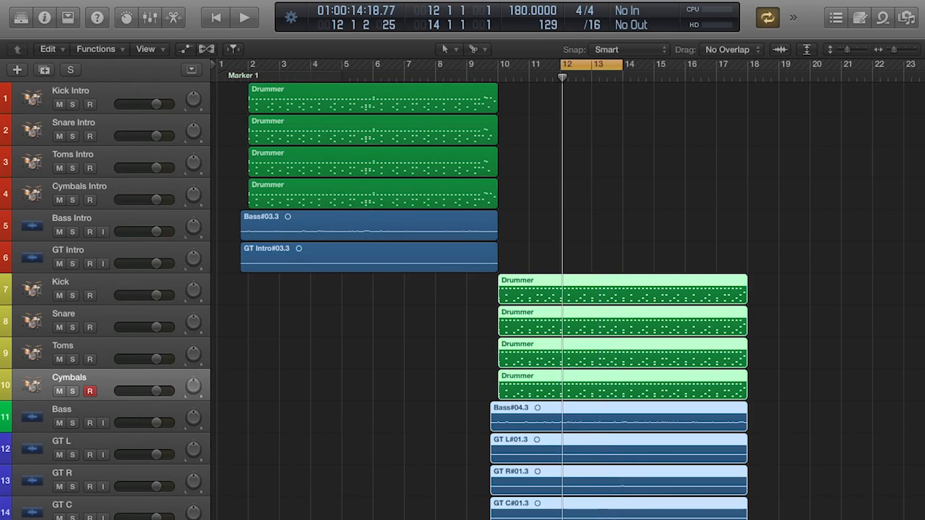
# - Deselect the regions, open the mixer, highlight the Kick through GT C channel strips and leave only GT R selected
pyautogui.click(841, 406)
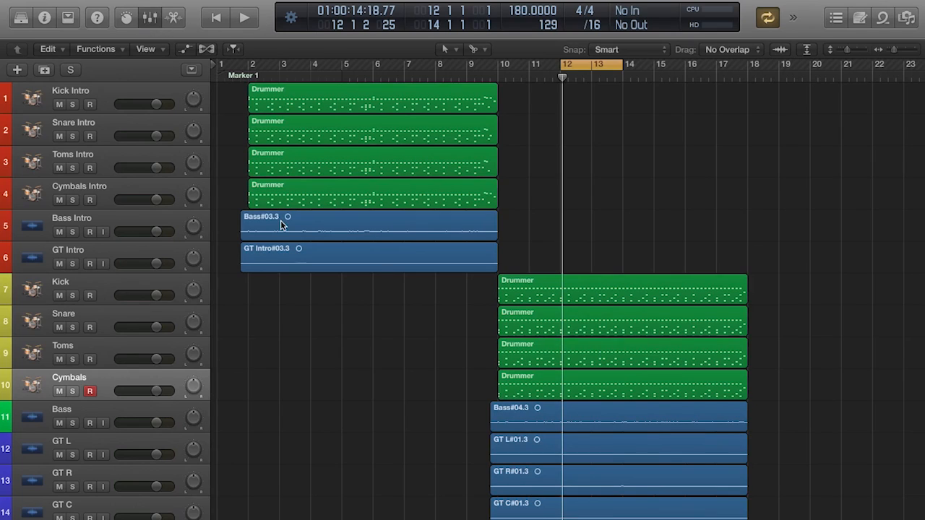
pyautogui.press('x')
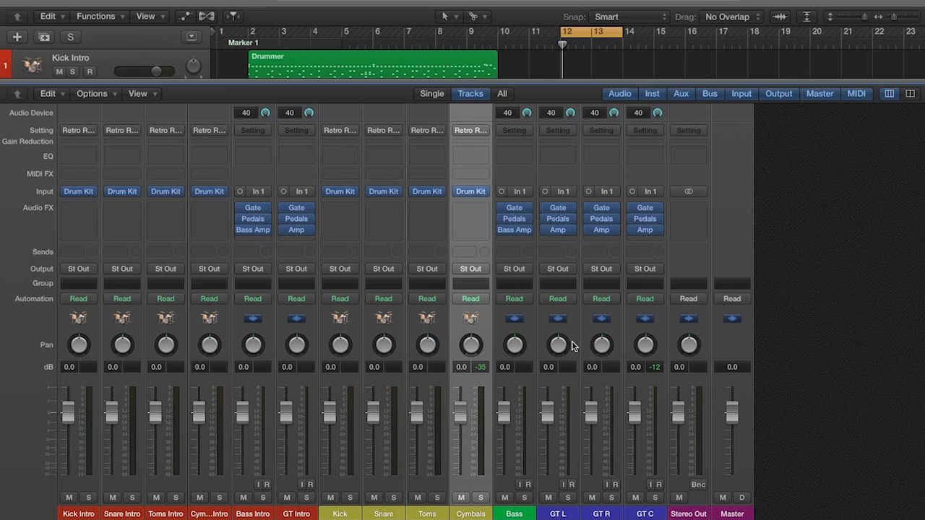
pyautogui.click(341, 514)
pyautogui.keyDown('shift'); pyautogui.click(654, 514); pyautogui.keyUp('shift')
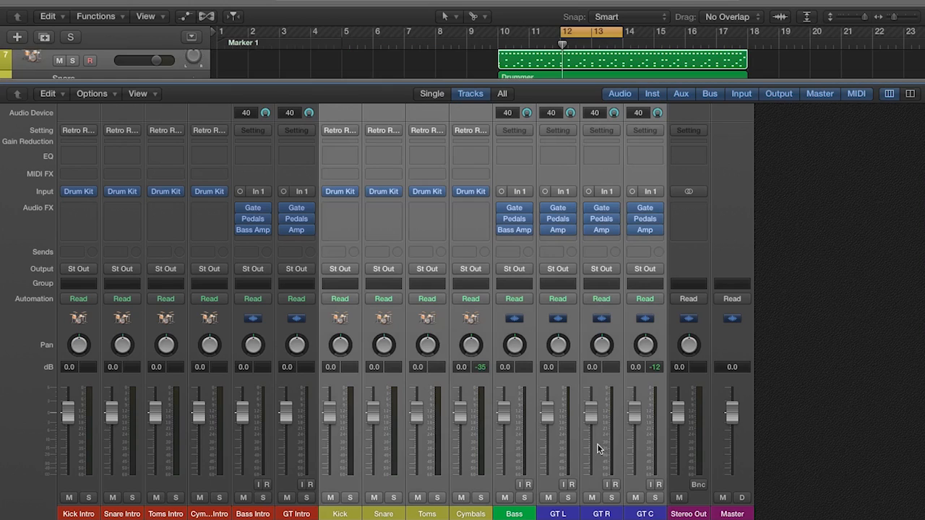
pyautogui.click(603, 513)
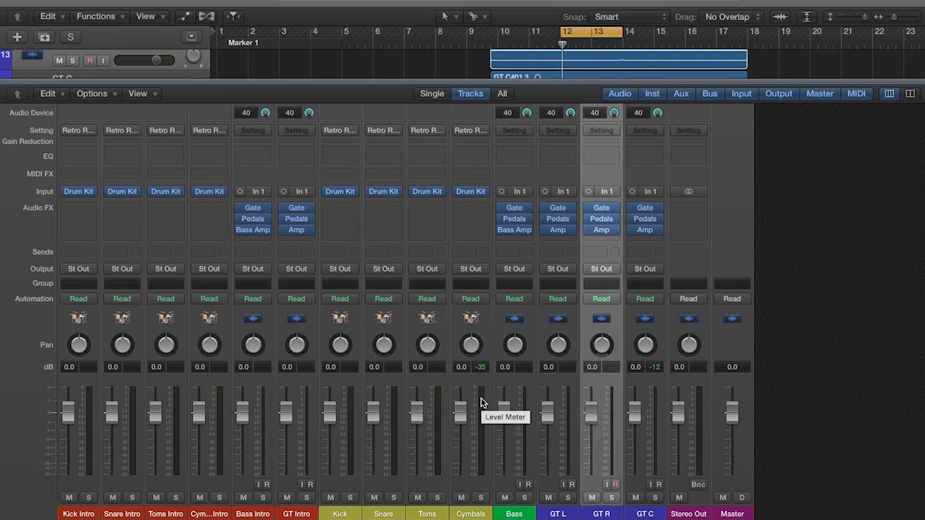
# - Start loop playback and pan GT L to -64 and GT R to +63
pyautogui.press('space')
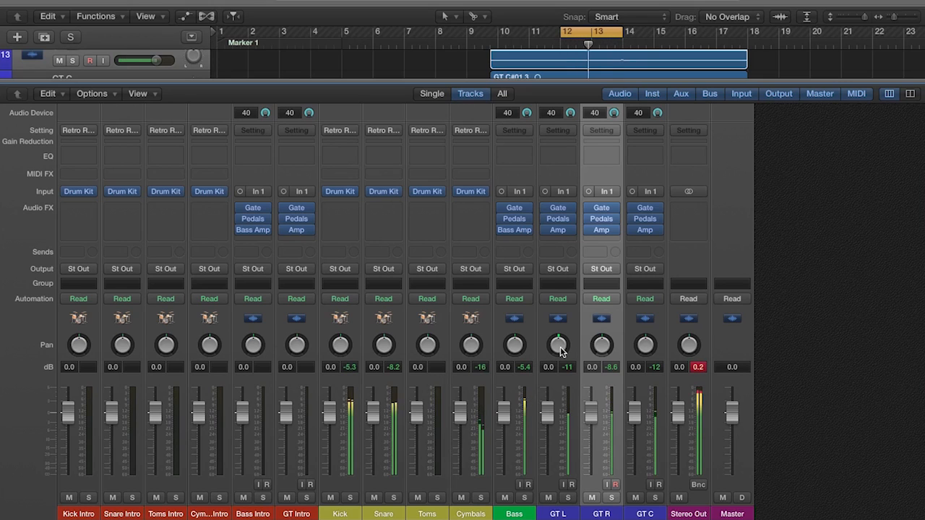
pyautogui.moveTo(561, 351); pyautogui.dragTo(569, 438)
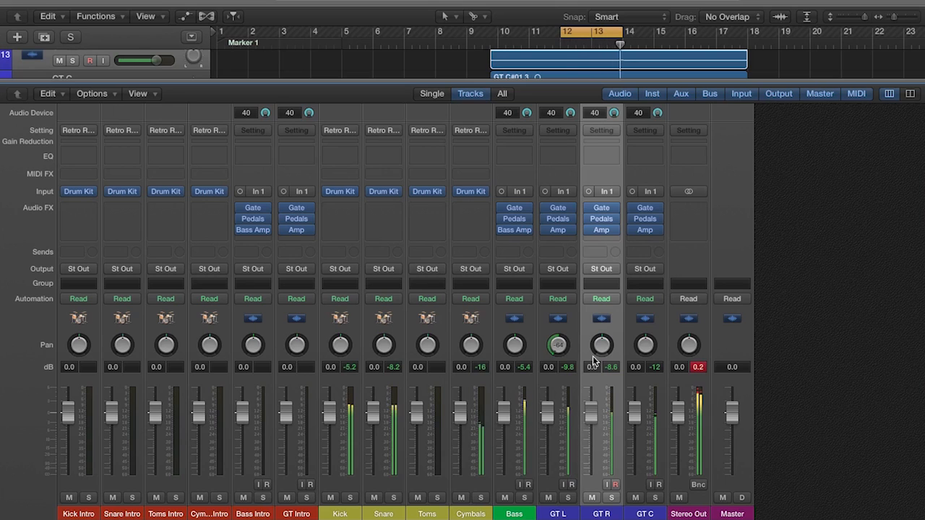
pyautogui.moveTo(601, 344); pyautogui.dragTo(603, 200)
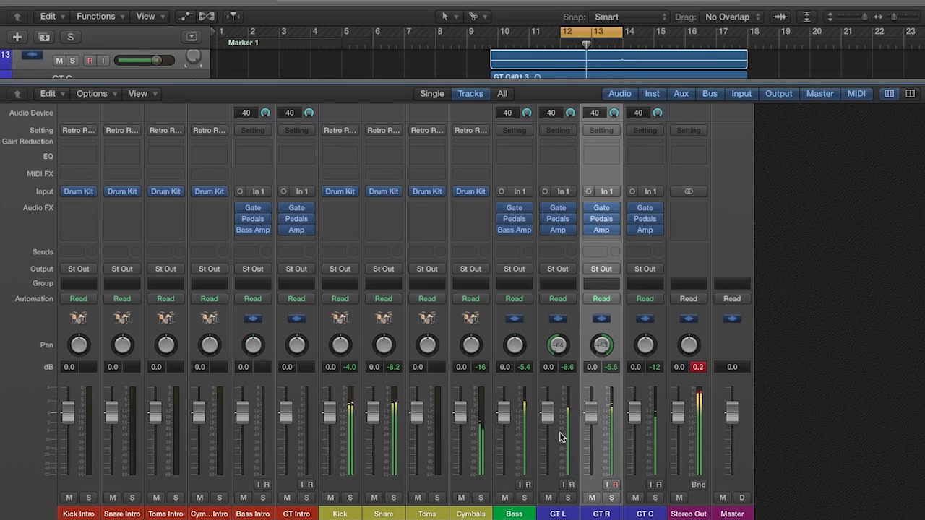
# - Lower GT L and GT R together, adding GT C partway, to reach -7.2 dB on GT L and GT R and -2.9 dB on GT C
pyautogui.click(558, 509)
pyautogui.keyDown('shift'); pyautogui.click(601, 511); pyautogui.keyUp('shift')
pyautogui.moveTo(592, 406); pyautogui.dragTo(596, 426)
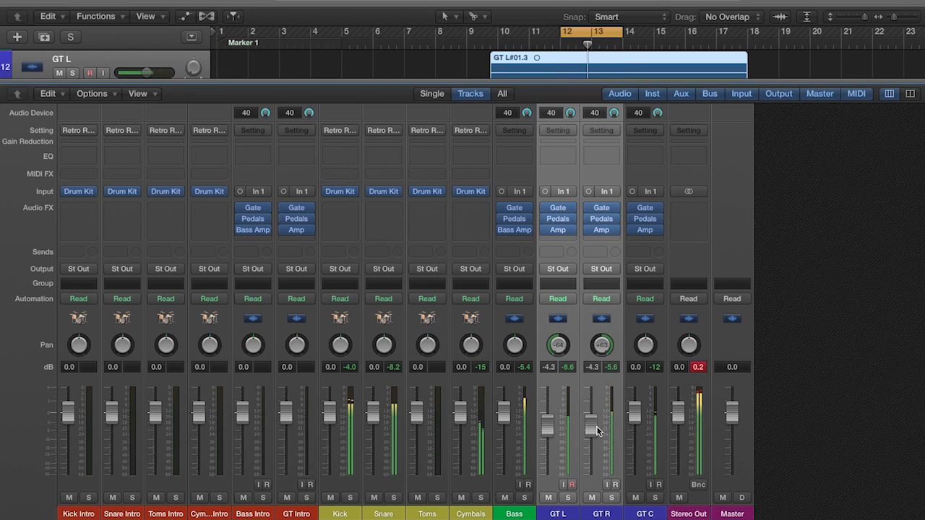
pyautogui.keyDown('shift'); pyautogui.click(641, 510); pyautogui.keyUp('shift')
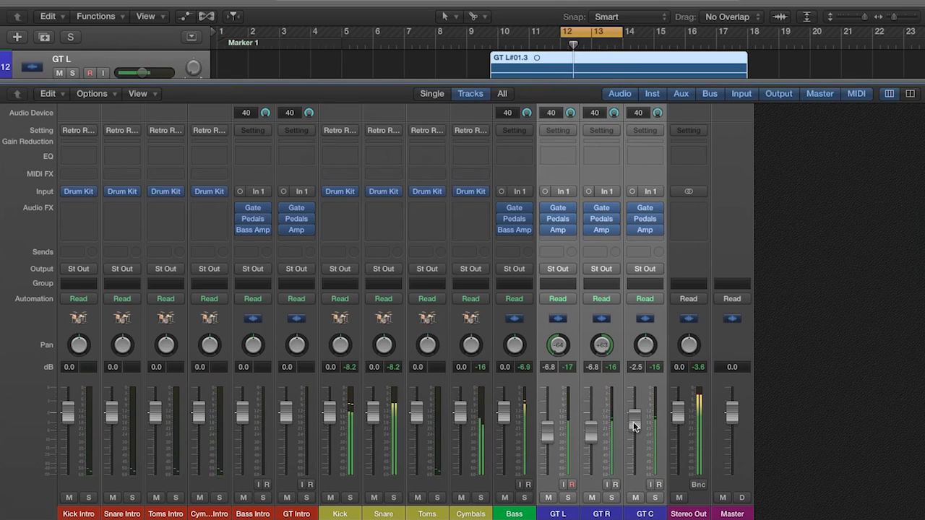
pyautogui.moveTo(633, 421); pyautogui.dragTo(635, 429)
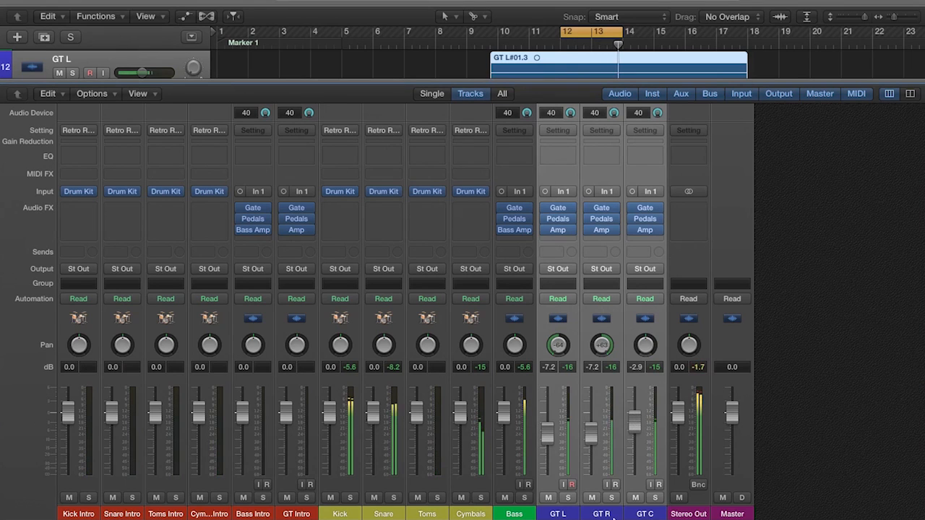
pyautogui.click(601, 514)
# - Balance the remaining levels by ear, setting Bass to -2.3 dB, Kick to 1.9 dB, and Snare and GT C to 0.3 dB
pyautogui.click(507, 417)
pyautogui.moveTo(507, 417); pyautogui.dragTo(507, 432)
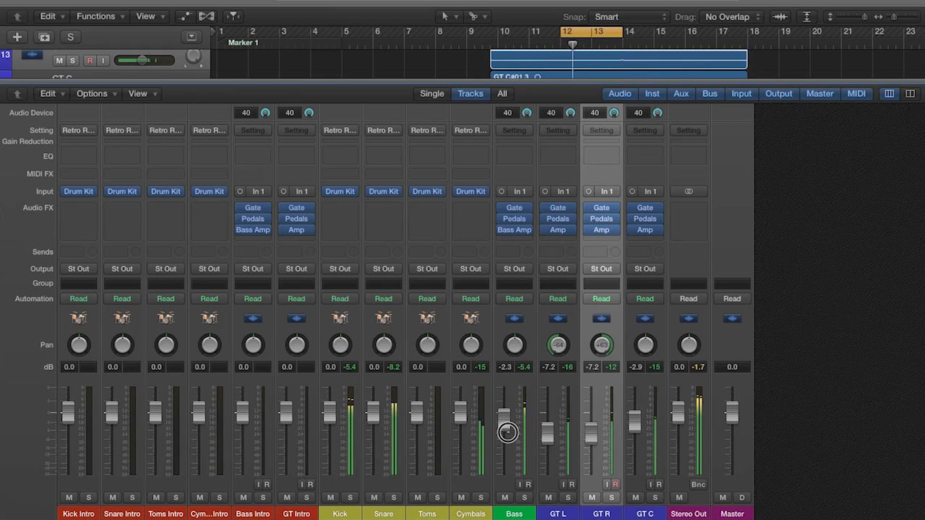
pyautogui.moveTo(373, 414); pyautogui.dragTo(336, 401)
pyautogui.moveTo(634, 420); pyautogui.dragTo(631, 409)
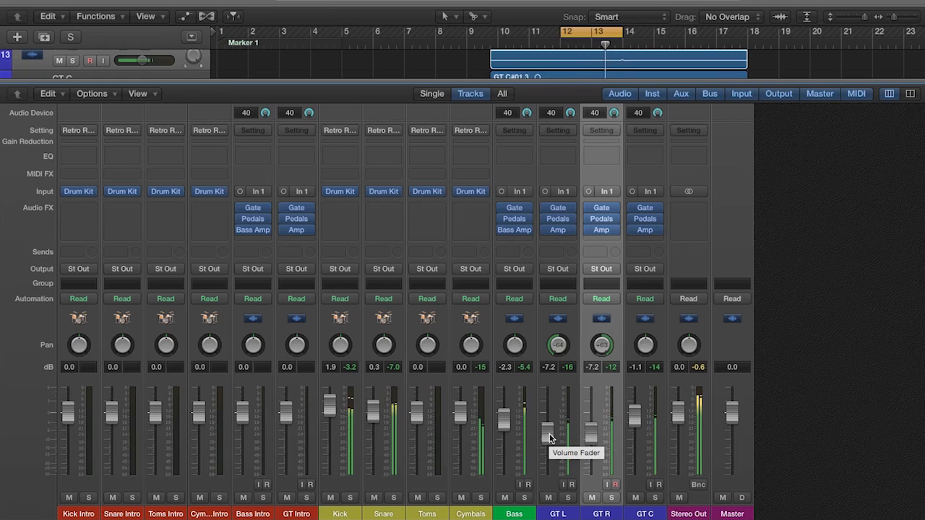
pyautogui.moveTo(633, 416)
pyautogui.mouseDown()
pyautogui.moveTo(632, 398)
pyautogui.moveTo(635, 414)
pyautogui.mouseUp()
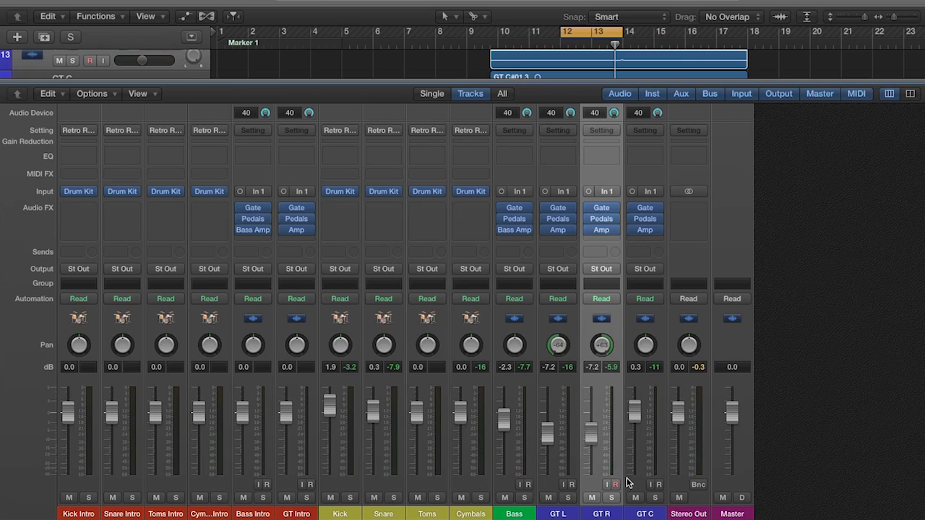
# - Solo GT L, GT R and GT C and audition them in the loop, switching the GT L and GT R solos off and back on
pyautogui.click(557, 511)
pyautogui.click(606, 513)
pyautogui.click(645, 510)
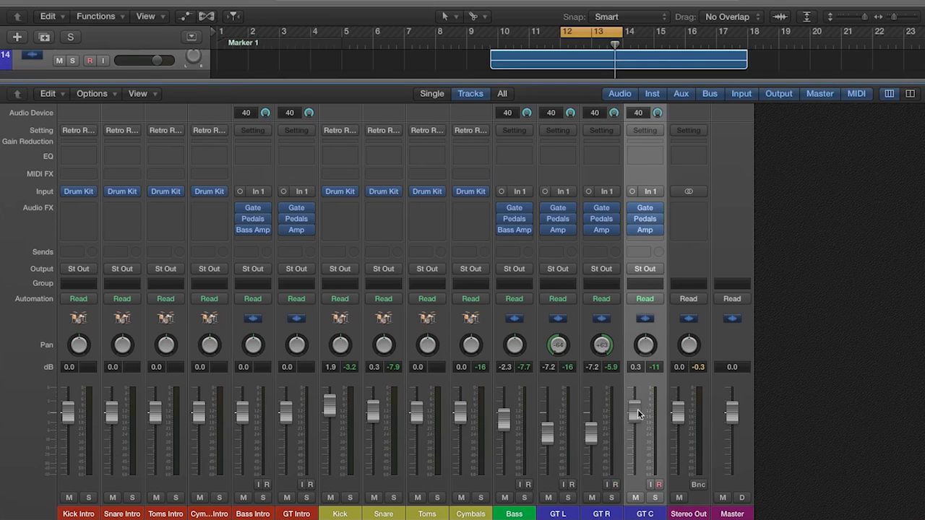
pyautogui.moveTo(567, 498); pyautogui.dragTo(654, 498)
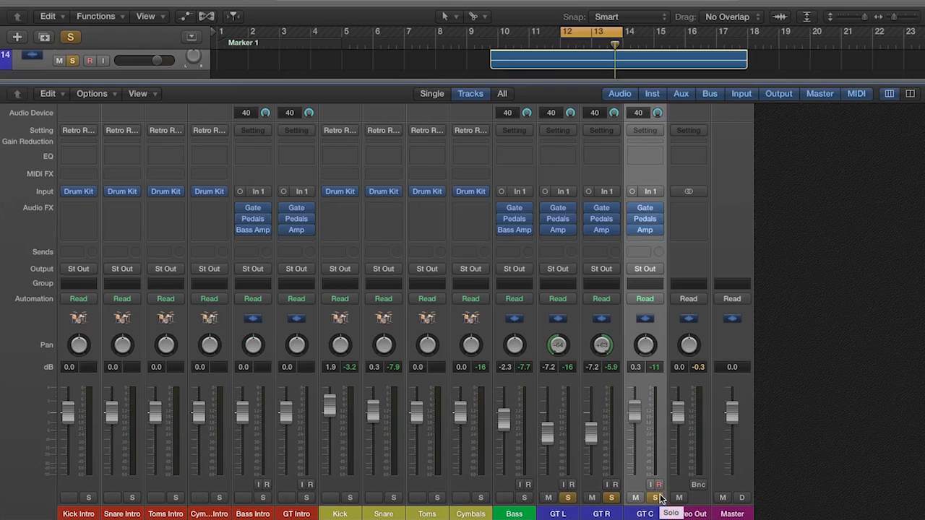
pyautogui.press('space')
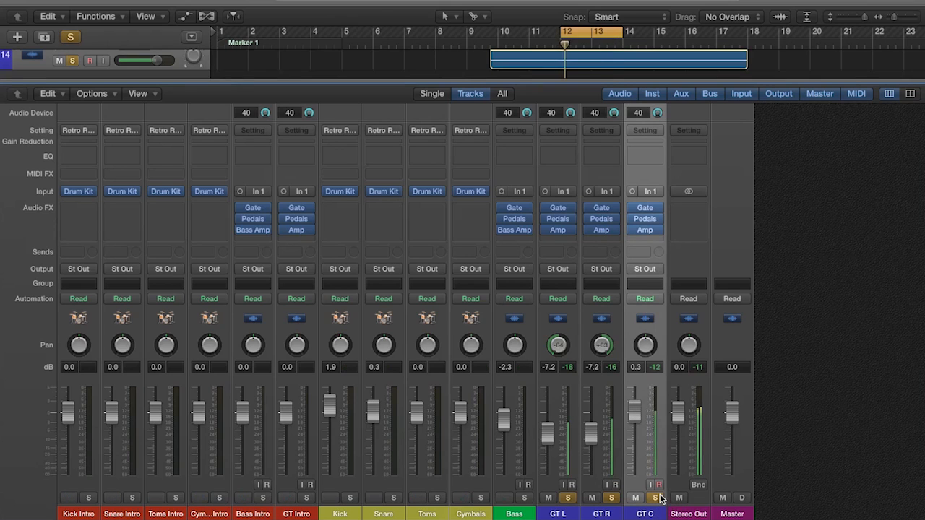
pyautogui.click(611, 498)
pyautogui.click(568, 498)
pyautogui.click(568, 498)
pyautogui.click(611, 498)
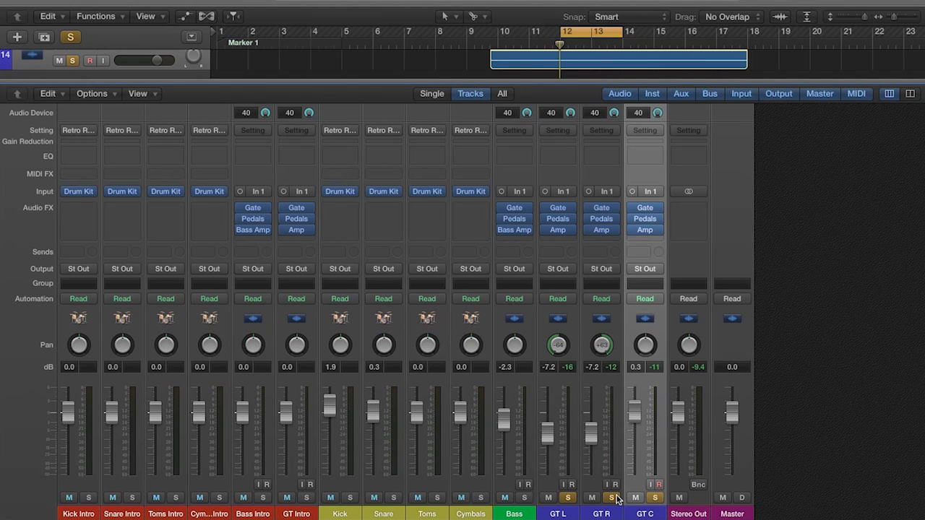
# - Add Bass to the soloed guitars, audition them together, and clear the solo on all four tracks
pyautogui.click(525, 498)
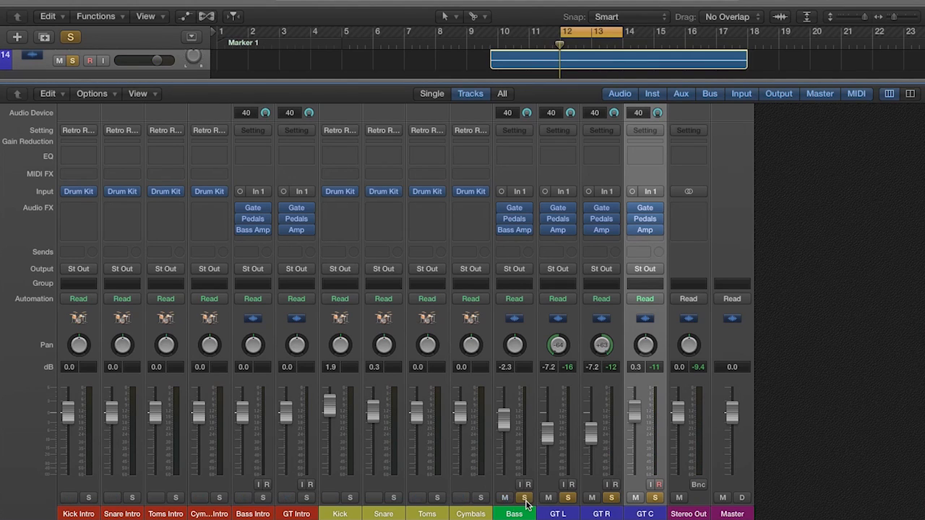
pyautogui.press('space')
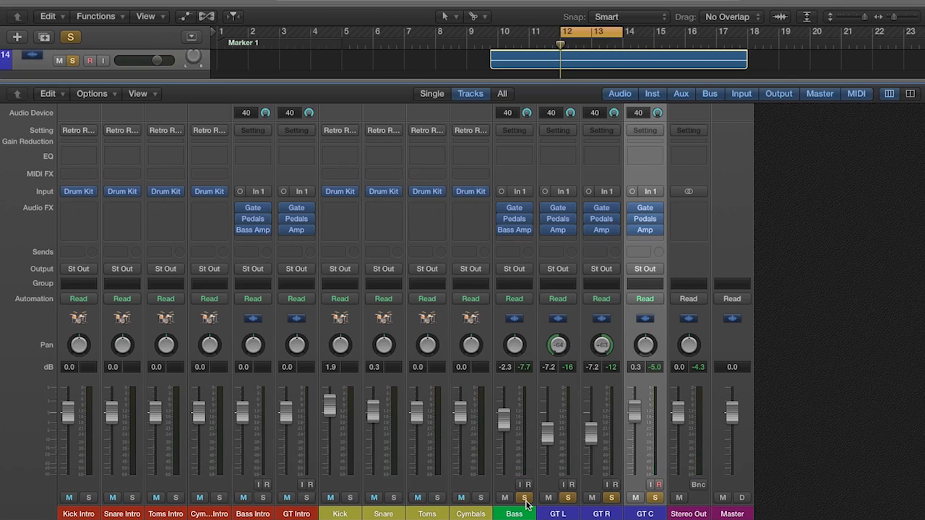
pyautogui.moveTo(525, 499); pyautogui.dragTo(657, 499)
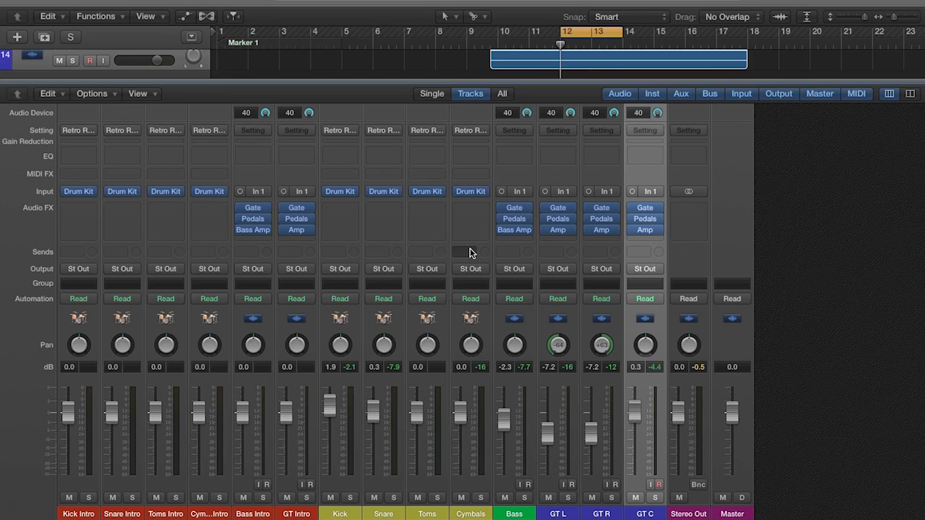
# - Insert a Channel EQ after the Bass Amp on the Bass track
pyautogui.click(514, 240)
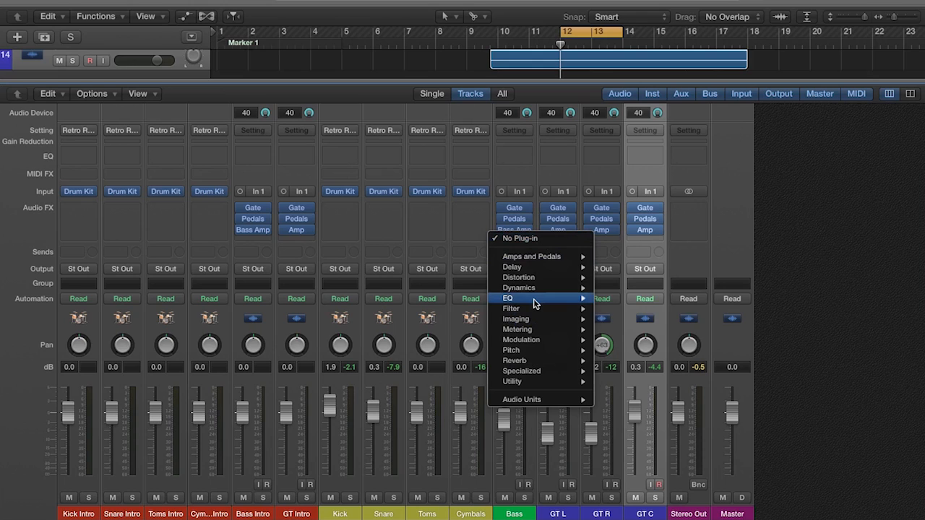
pyautogui.moveTo(535, 305)
pyautogui.moveTo(642, 298)
pyautogui.click(721, 299)
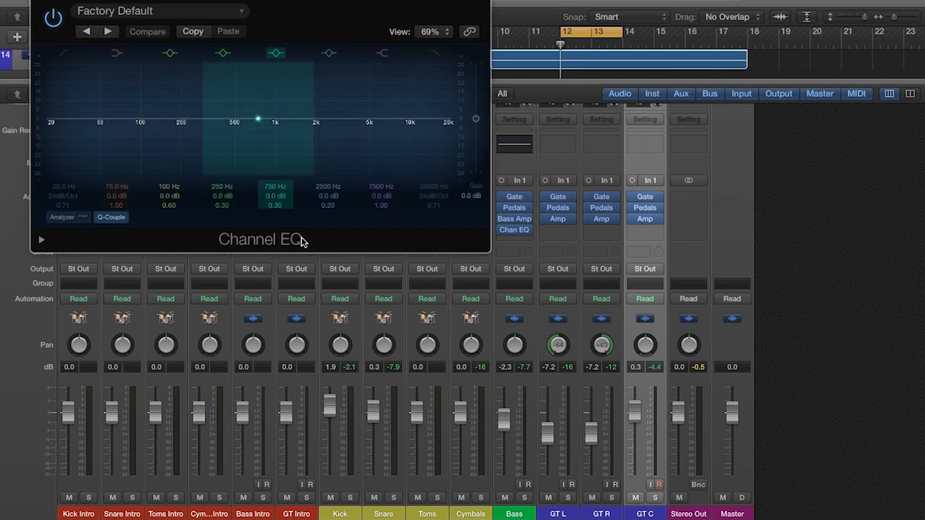
# - Solo Bass, bring its whole EQ window into view, and play the loop with the EQ's Analyzer turned on
pyautogui.click(524, 498)
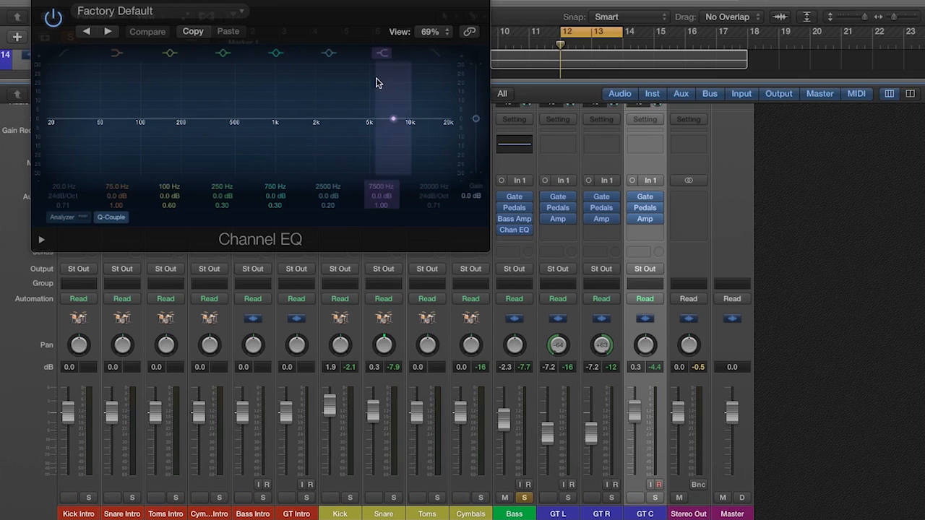
pyautogui.moveTo(362, 7); pyautogui.dragTo(368, 35)
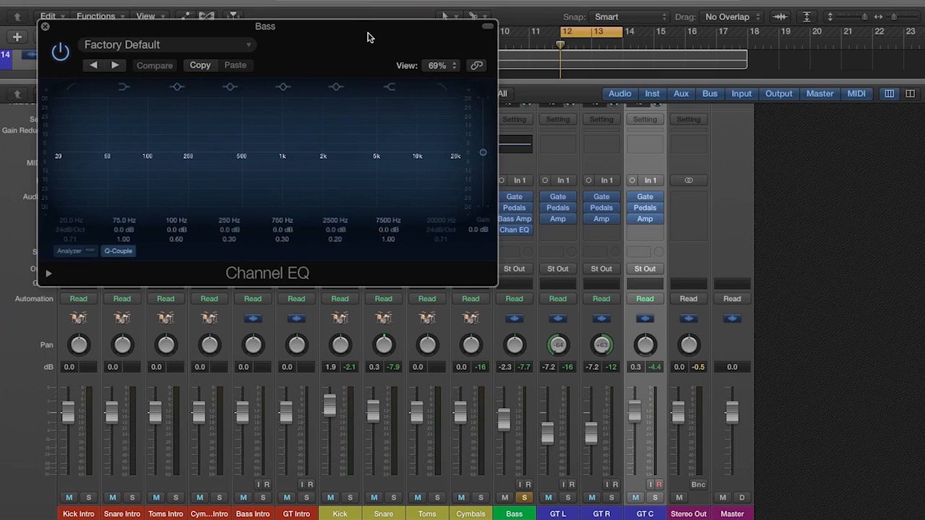
pyautogui.press('space')
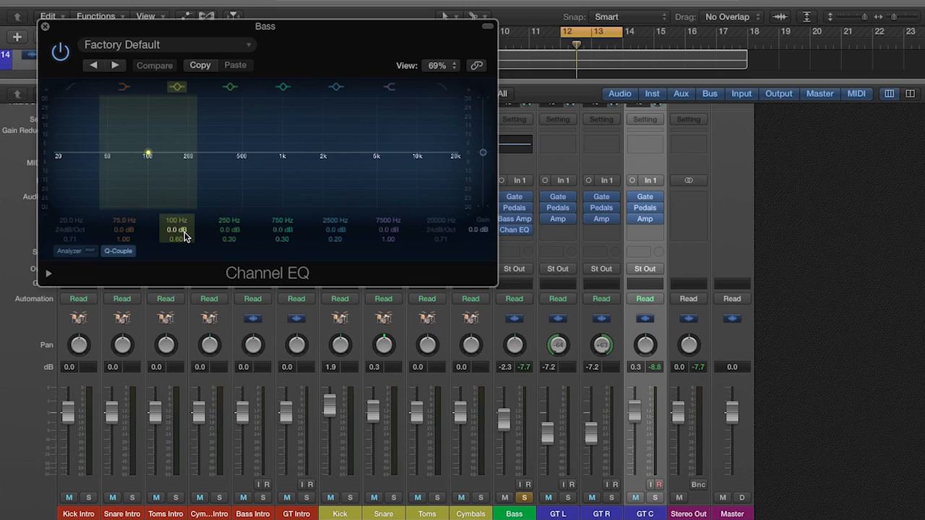
pyautogui.click(81, 254)
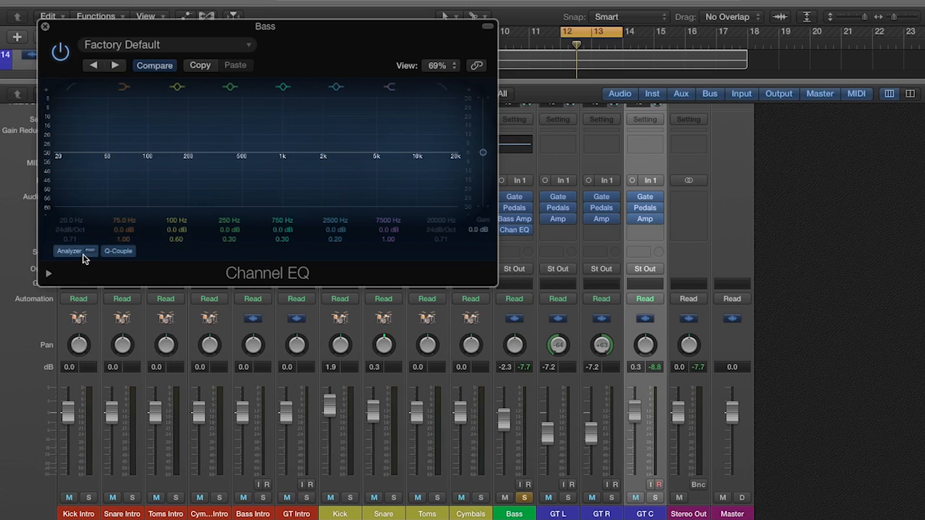
pyautogui.press('space')
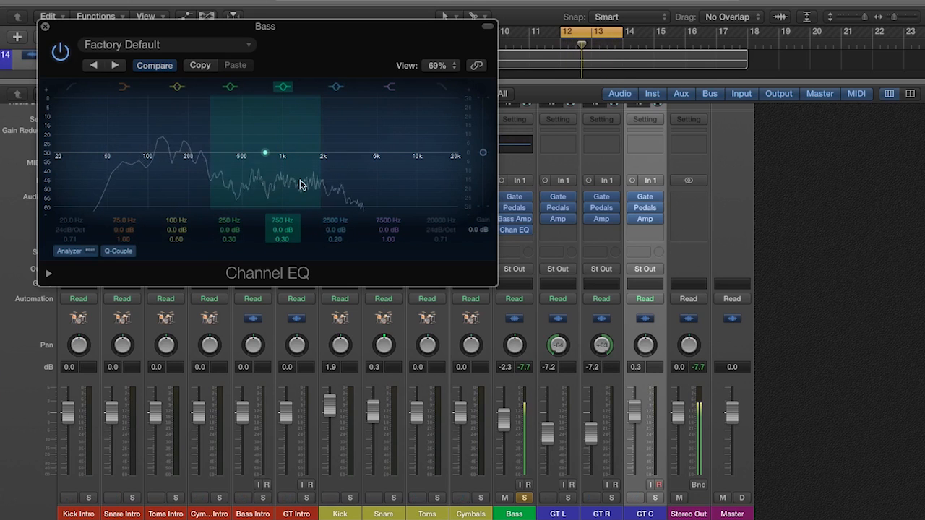
# - Set the Bass EQ's high shelf to 530 Hz at -3.0 dB, compare it with the EQ bypassed, and close the EQ window
pyautogui.moveTo(400, 153); pyautogui.dragTo(233, 165)
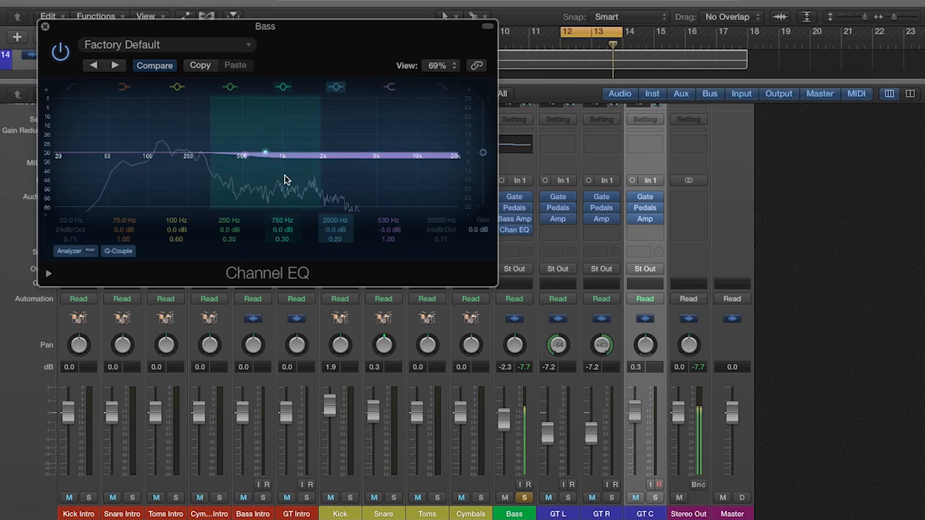
pyautogui.click(62, 55)
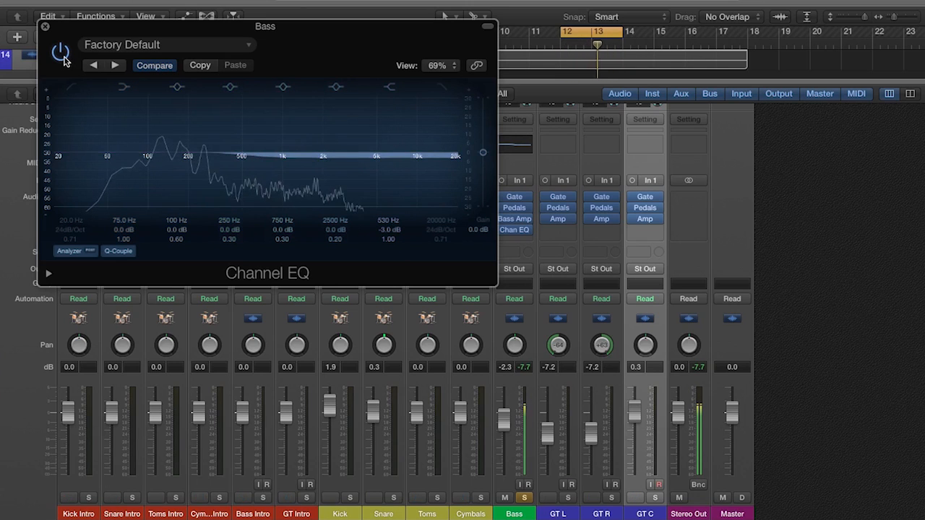
pyautogui.click(63, 56)
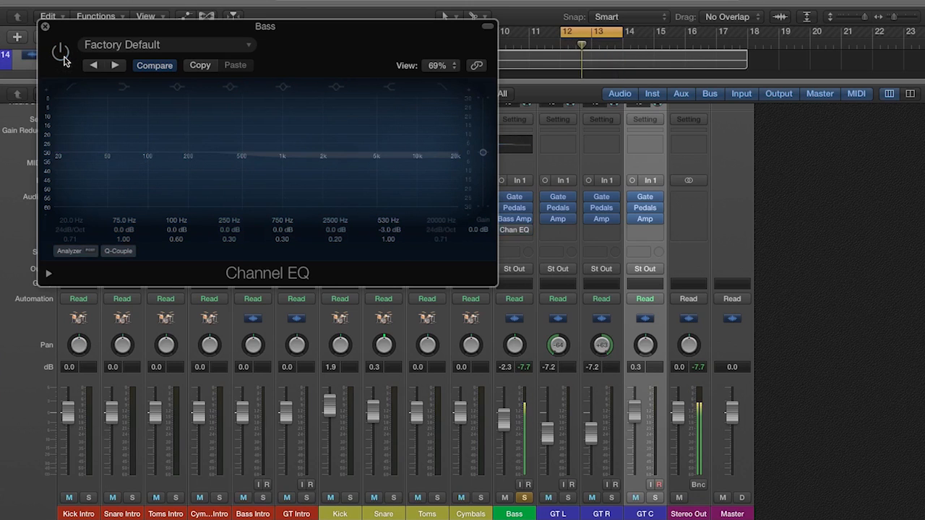
pyautogui.click(62, 56)
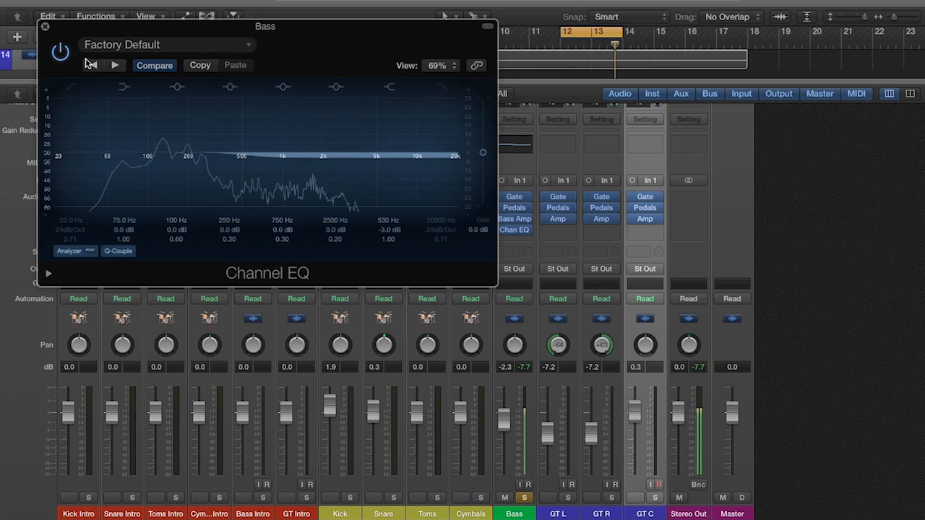
pyautogui.click(44, 27)
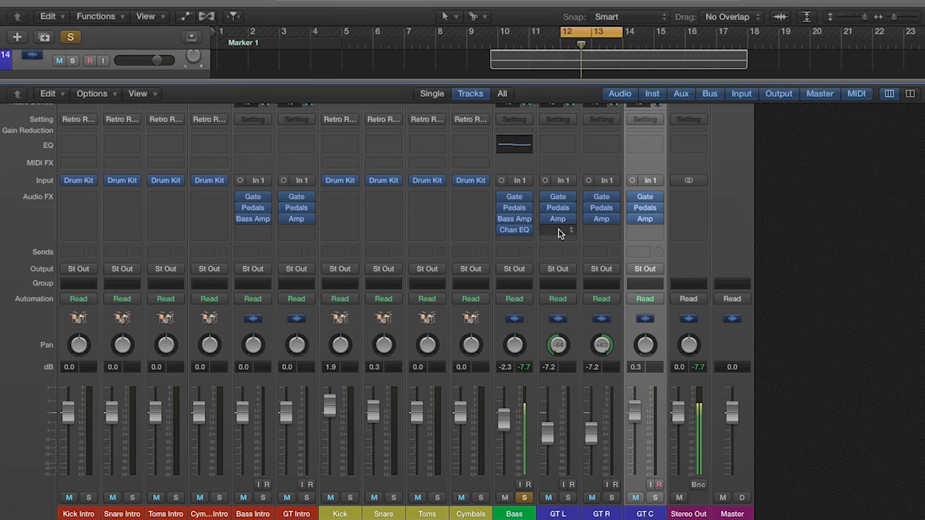
# - Switch the solo from Bass to GT L and GT R and audition the two guitars in the loop
pyautogui.click(524, 498)
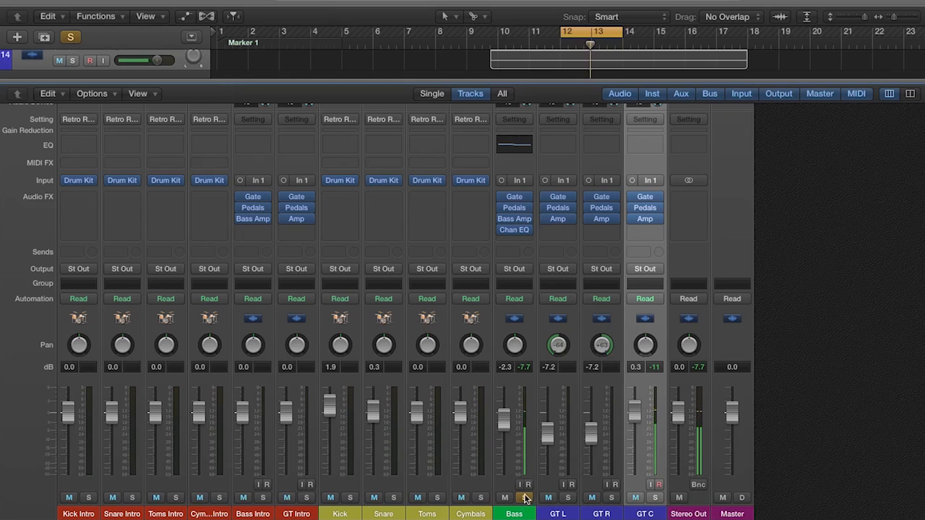
pyautogui.click(568, 498)
pyautogui.click(611, 498)
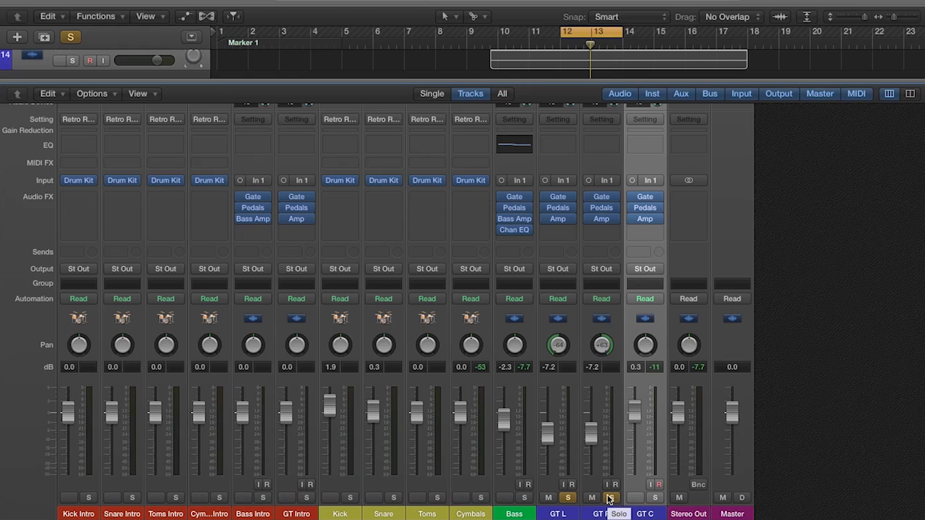
pyautogui.press('space')
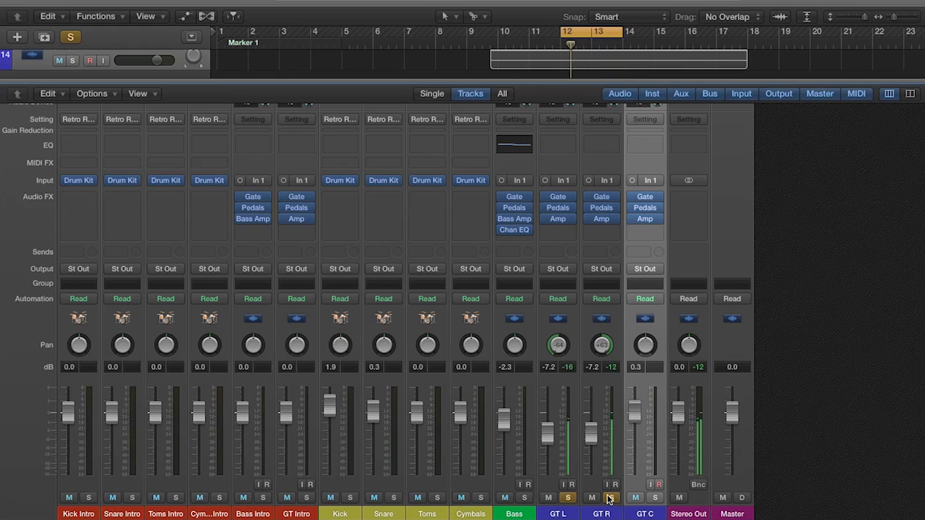
# - Insert a Channel EQ after the Amp on GT L, leave only that guitar soloed, and reset its pan to centre
pyautogui.click(558, 230)
pyautogui.moveTo(596, 287)
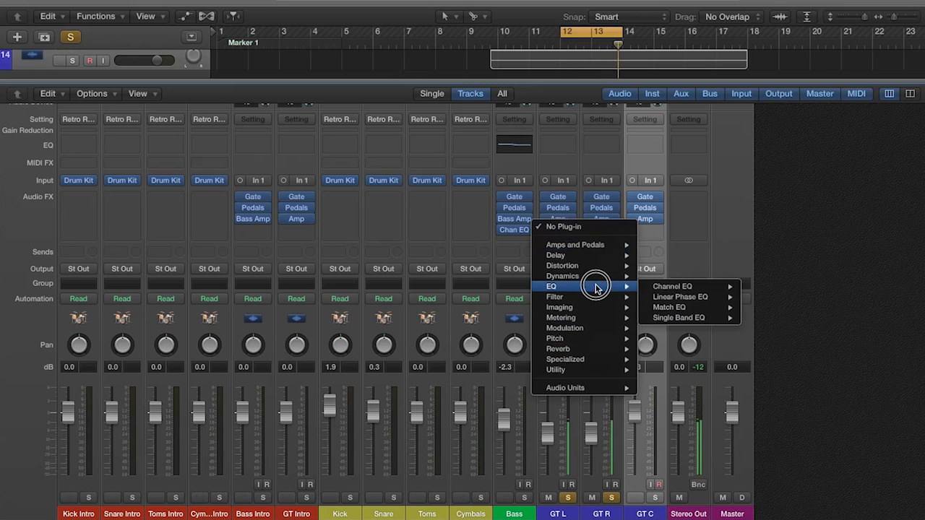
pyautogui.click(651, 366)
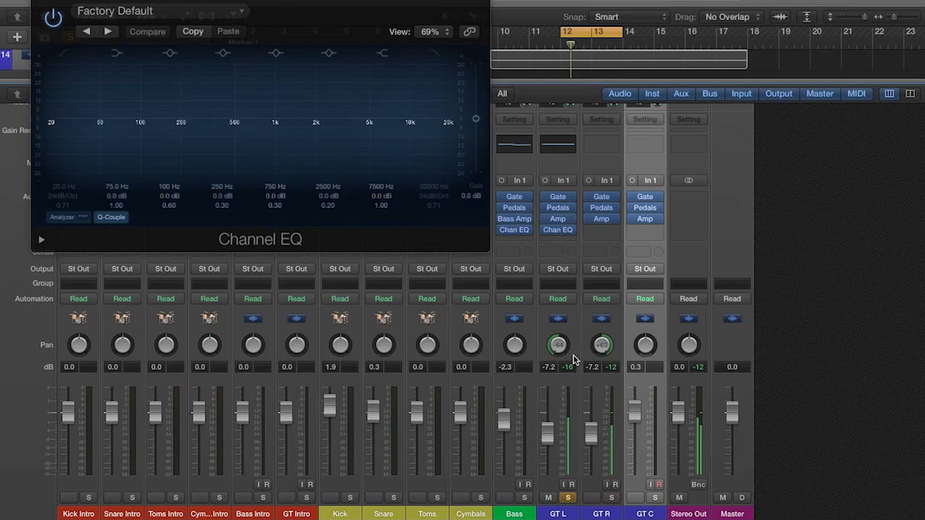
pyautogui.keyDown('alt'); pyautogui.click(561, 341); pyautogui.keyUp('alt')
# - Shape GT L's EQ with +2.5 dB at 5200 Hz, +1.5 dB at 12000 Hz, -1.5 dB at 196 and 540 Hz, and a 92 Hz low cut
pyautogui.moveTo(304, 124); pyautogui.dragTo(440, 120)
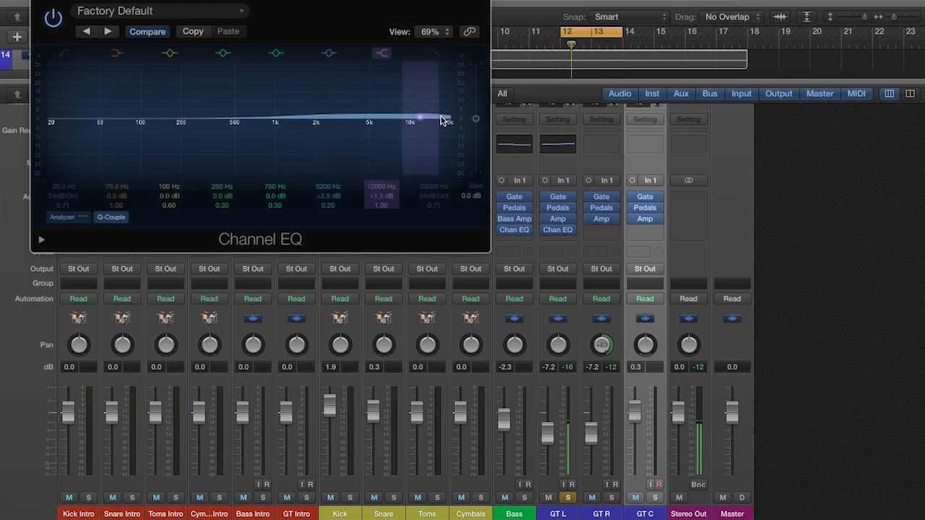
pyautogui.moveTo(255, 123); pyautogui.dragTo(164, 127)
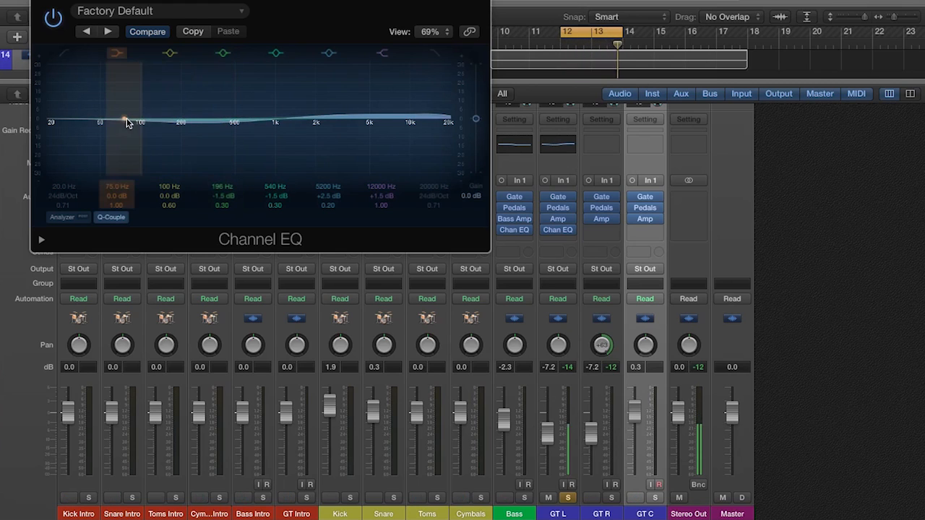
pyautogui.click(63, 53)
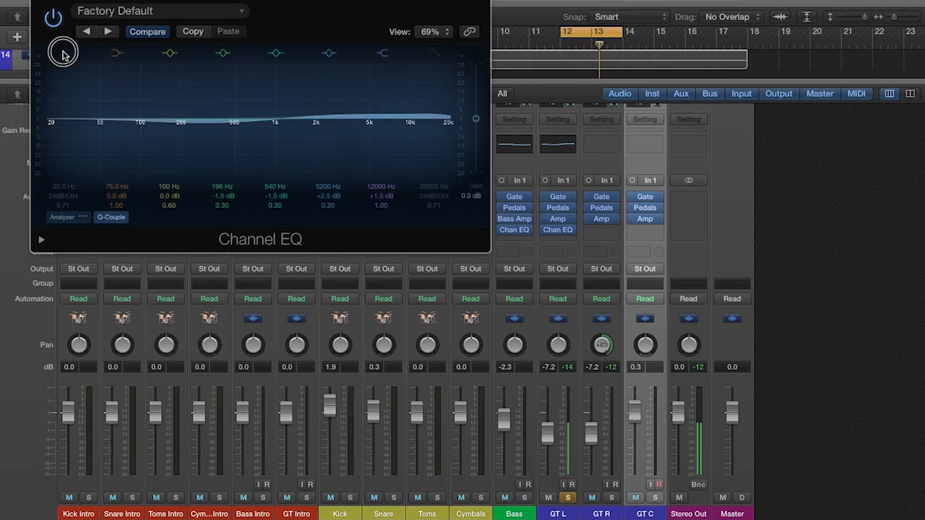
pyautogui.moveTo(49, 127); pyautogui.dragTo(146, 124)
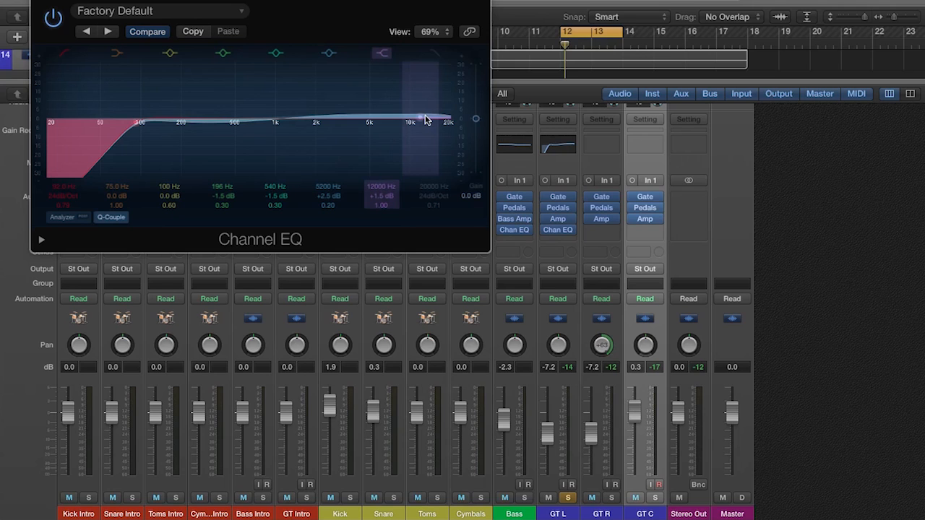
# - Set GT L's high shelf to +1.0 dB, sweep the 540 Hz band with a +22 dB boost, settle it at 485 Hz and -2.0 dB, and close the EQ
pyautogui.moveTo(427, 120)
pyautogui.mouseDown()
pyautogui.moveTo(429, 37)
pyautogui.moveTo(426, 121)
pyautogui.mouseUp()
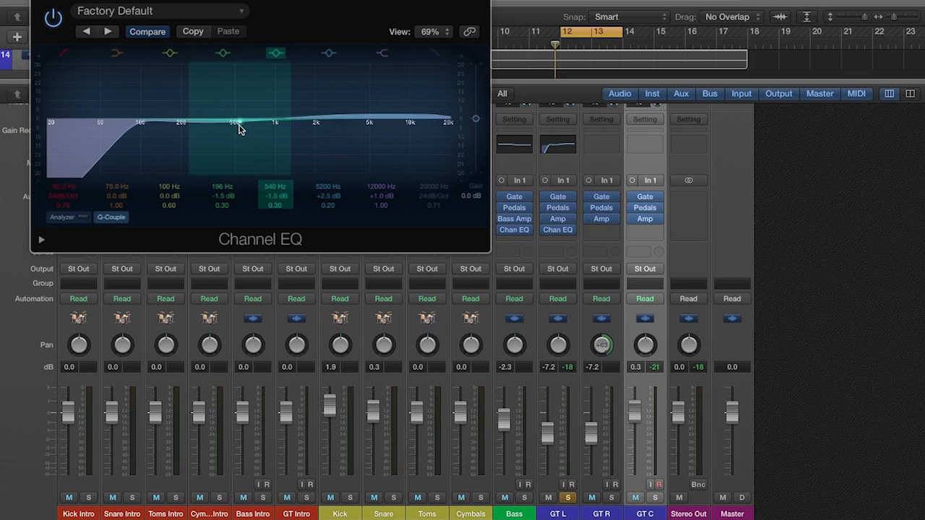
pyautogui.moveTo(239, 126); pyautogui.dragTo(234, 72)
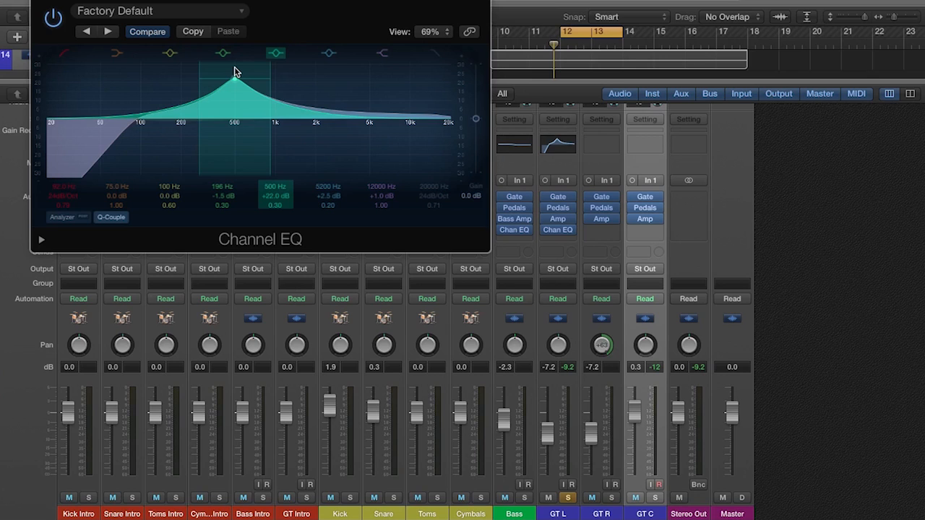
pyautogui.moveTo(234, 72); pyautogui.dragTo(234, 137)
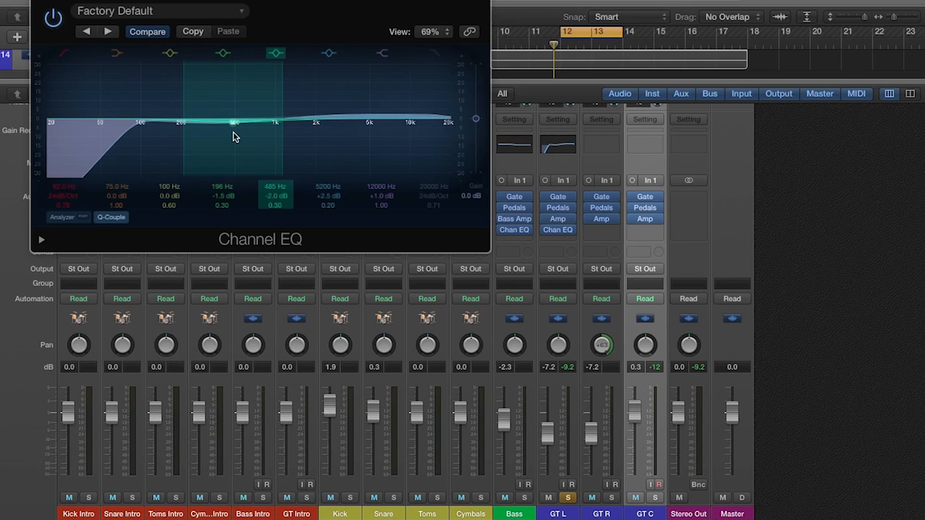
pyautogui.click(42, 1)
# - Copy GT L's Channel EQ to GT R and pan GT L back to -64
pyautogui.moveTo(557, 230); pyautogui.dragTo(597, 232)
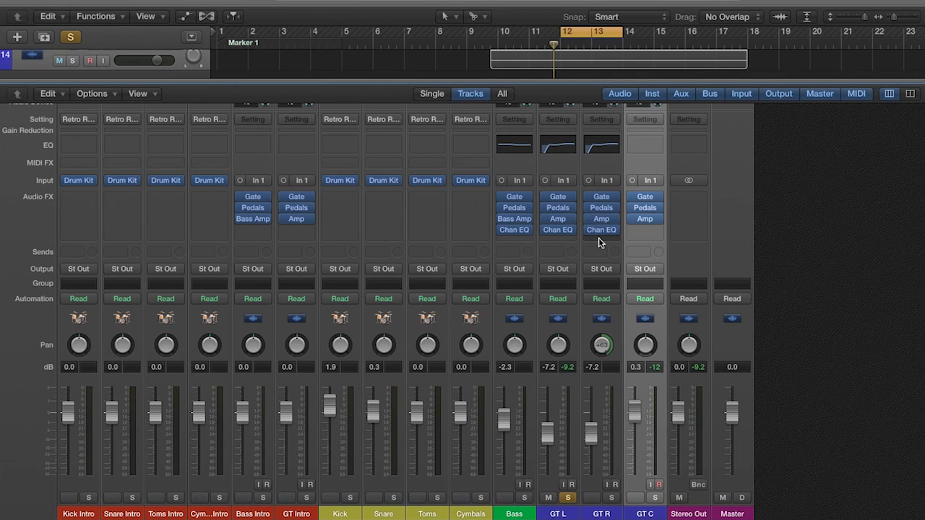
pyautogui.moveTo(558, 346); pyautogui.dragTo(551, 506)
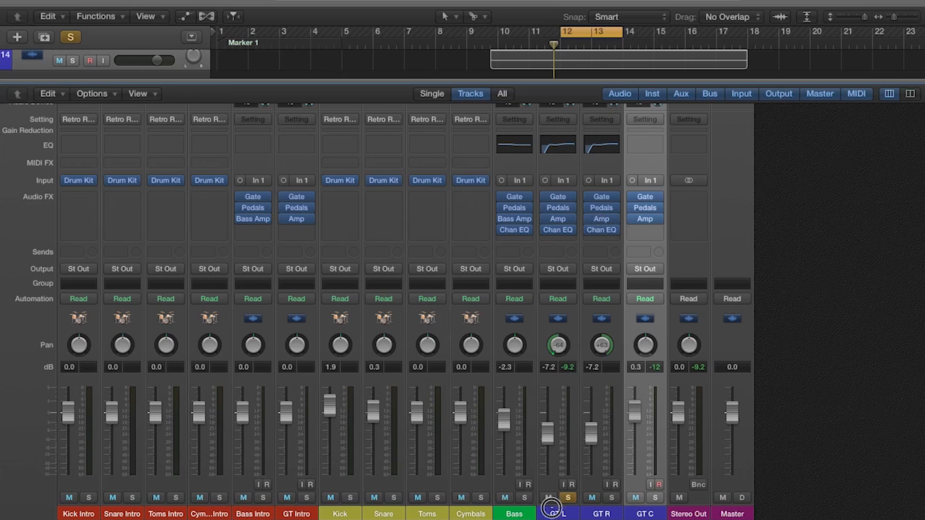
# - Solo GT R and Bass along with GT L, and lower the Bass level to -3.4 dB while the loop plays
pyautogui.click(612, 497)
pyautogui.press('space')
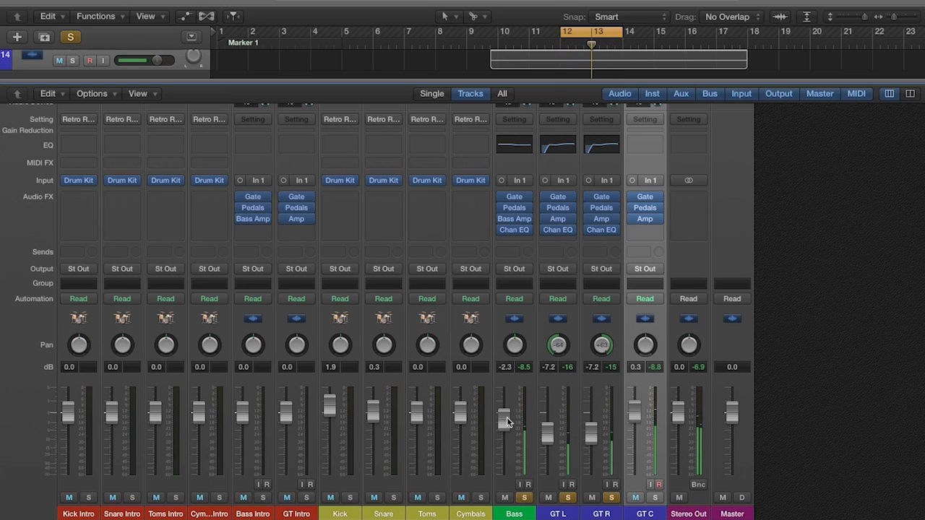
pyautogui.moveTo(507, 417); pyautogui.dragTo(506, 428)
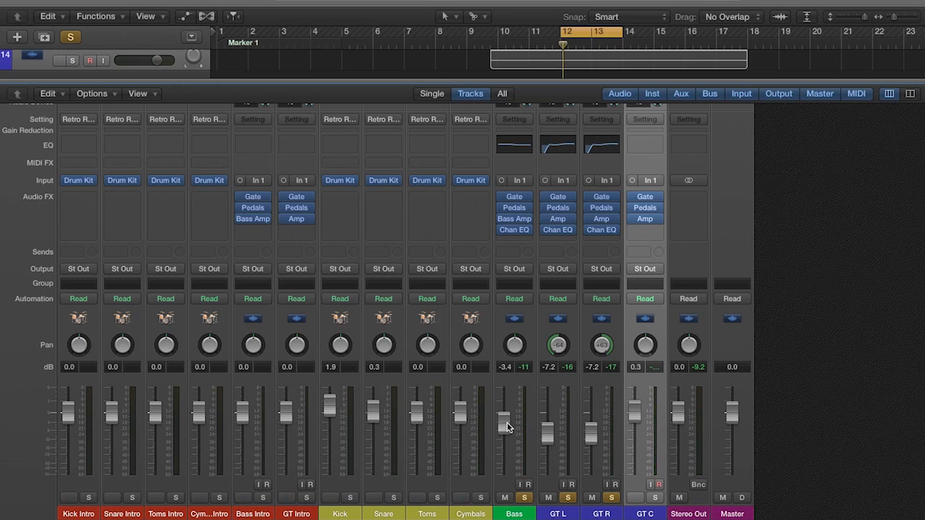
# - Copy GT R's Channel EQ to GT C and switch the solo to GT C alone with its EQ window open
pyautogui.moveTo(600, 229); pyautogui.dragTo(633, 235)
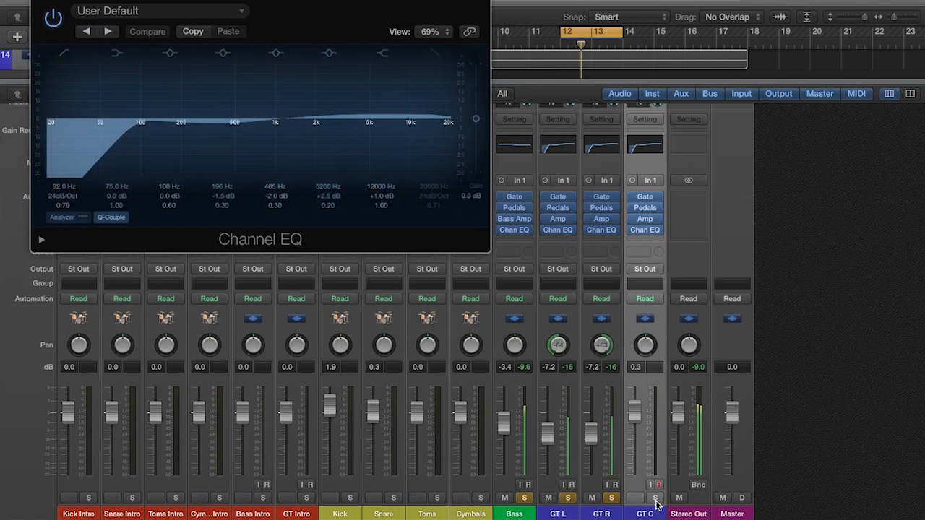
pyautogui.moveTo(611, 499); pyautogui.dragTo(524, 500)
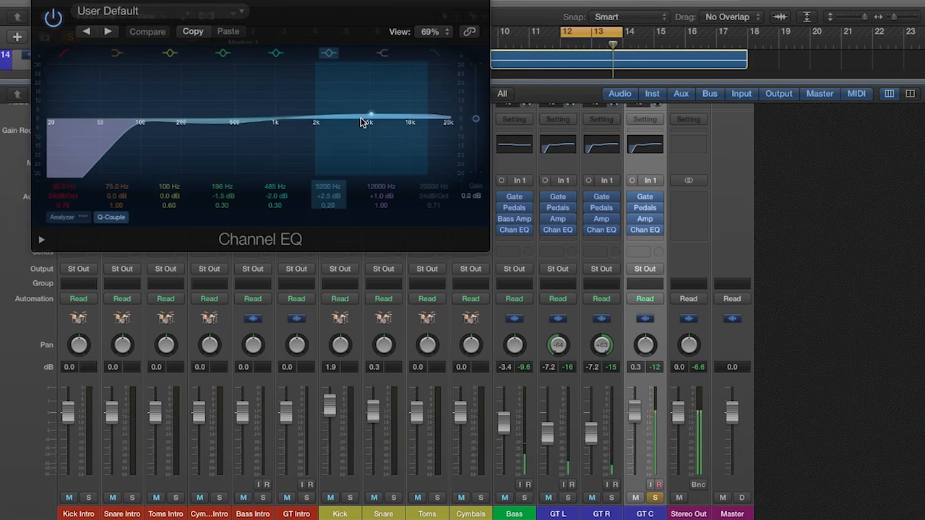
# - Adjust GT C's EQ to +2.5 dB at 4850 Hz, -3.0 dB at 475 Hz, and -3.5 dB at 146 Hz with a Q of 0.25
pyautogui.moveTo(370, 117)
pyautogui.mouseDown()
pyautogui.moveTo(351, 116)
pyautogui.moveTo(345, 99)
pyautogui.moveTo(368, 114)
pyautogui.mouseUp()
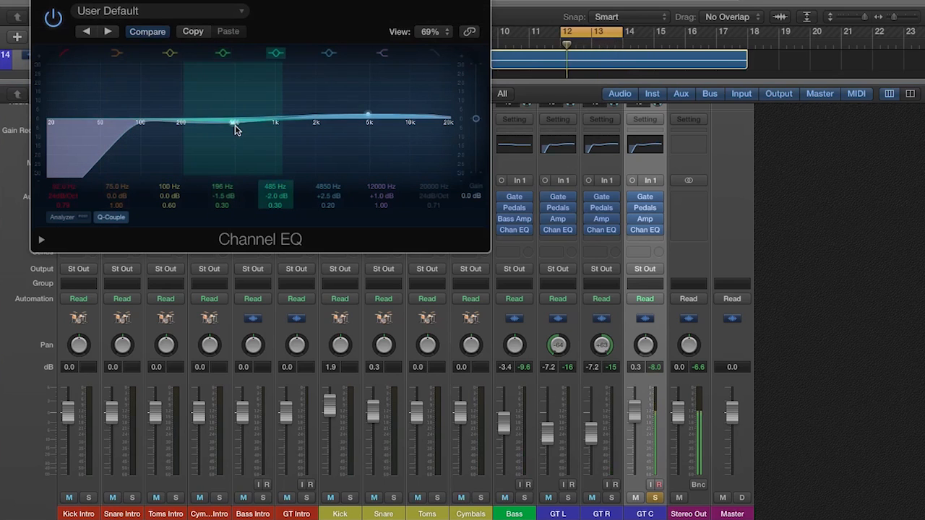
pyautogui.moveTo(181, 123); pyautogui.dragTo(237, 129)
pyautogui.moveTo(170, 122); pyautogui.dragTo(192, 131)
pyautogui.moveTo(168, 206); pyautogui.dragTo(168, 219)
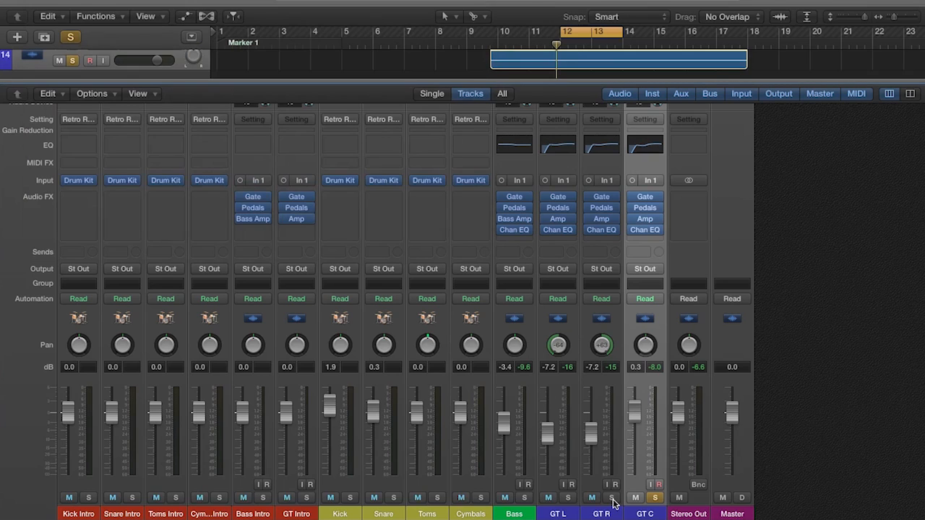
# - Solo Bass, GT L and GT R together with GT C and play the loop
pyautogui.click(612, 499)
pyautogui.click(568, 500)
pyautogui.click(523, 500)
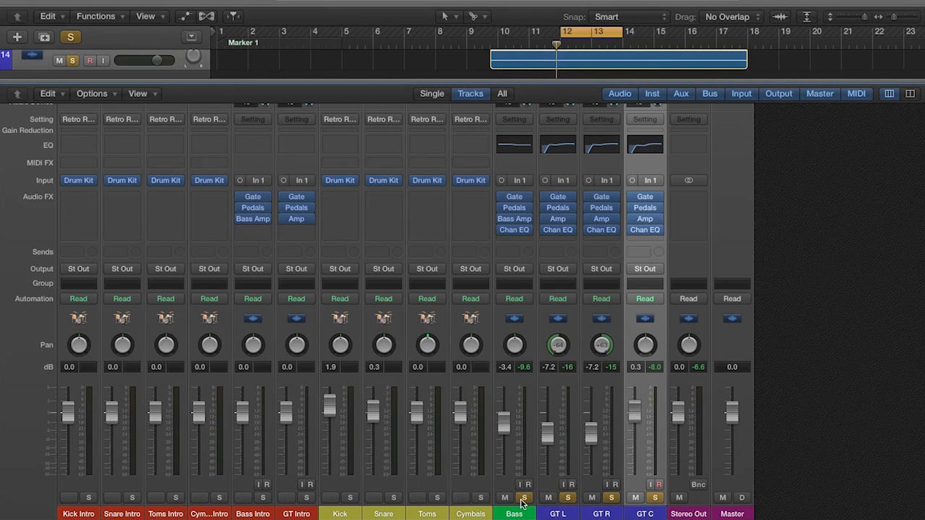
pyautogui.press('space')
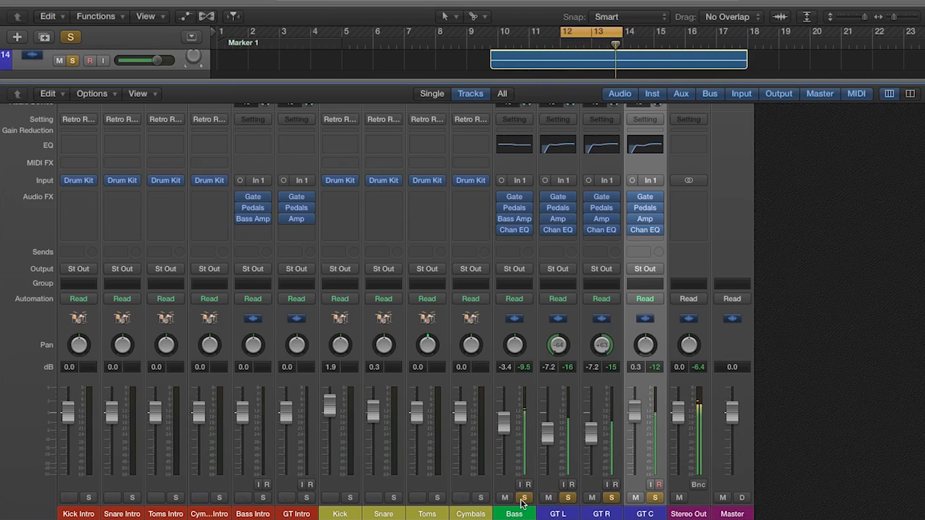
# - Select the Bass through GT C channels and compare the loop with their Channel EQs bypassed and active
pyautogui.keyDown('shift'); pyautogui.click(516, 514); pyautogui.keyUp('shift')
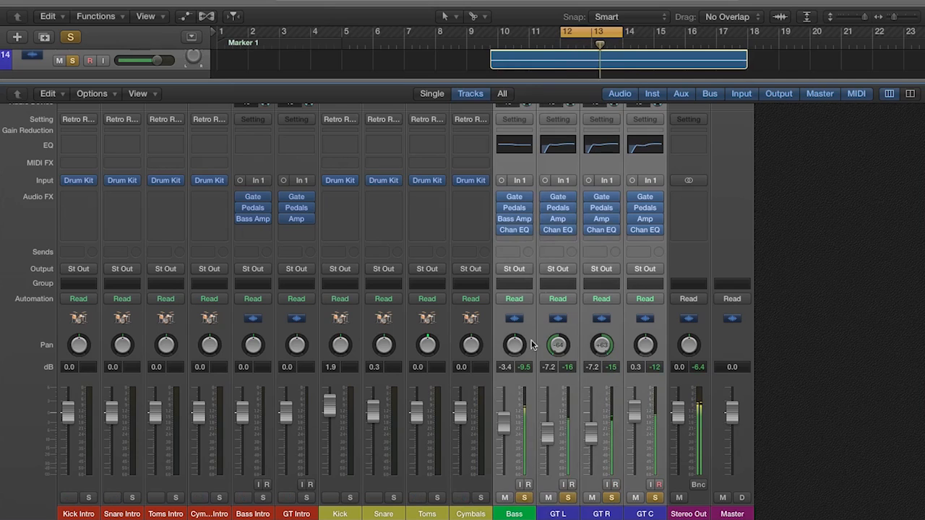
pyautogui.click(502, 231)
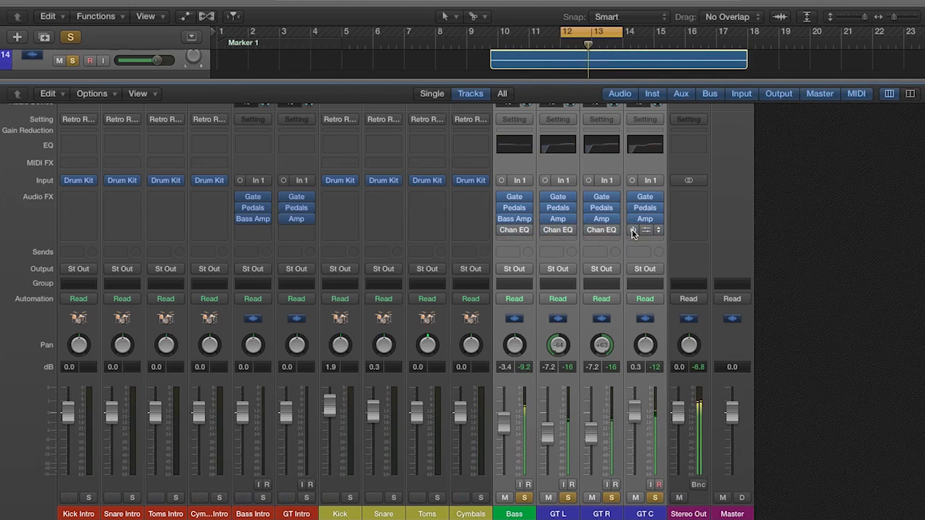
pyautogui.click(502, 232)
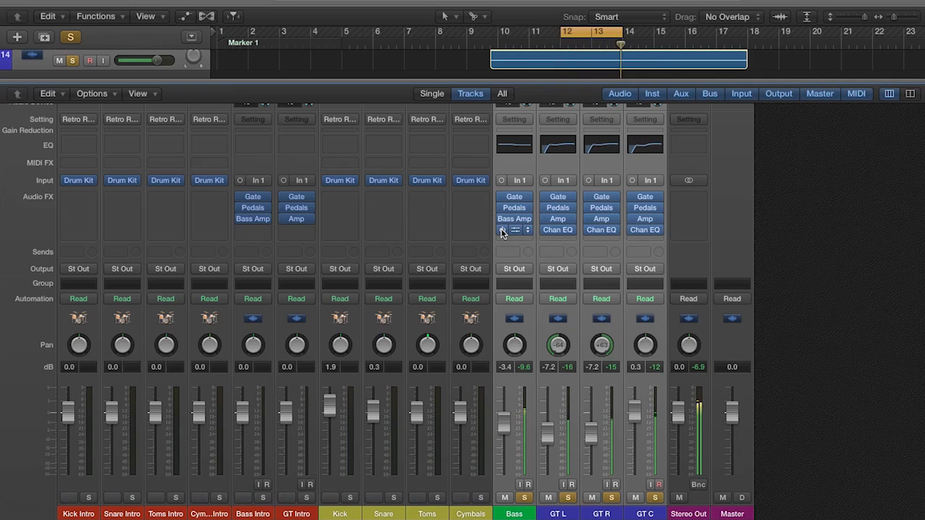
pyautogui.click(501, 231)
pyautogui.click(546, 230)
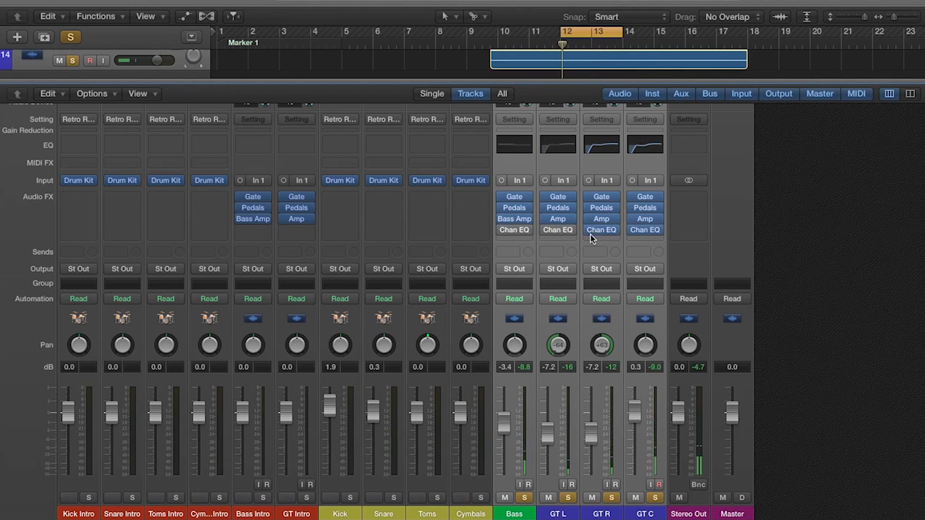
pyautogui.click(546, 230)
pyautogui.click(503, 231)
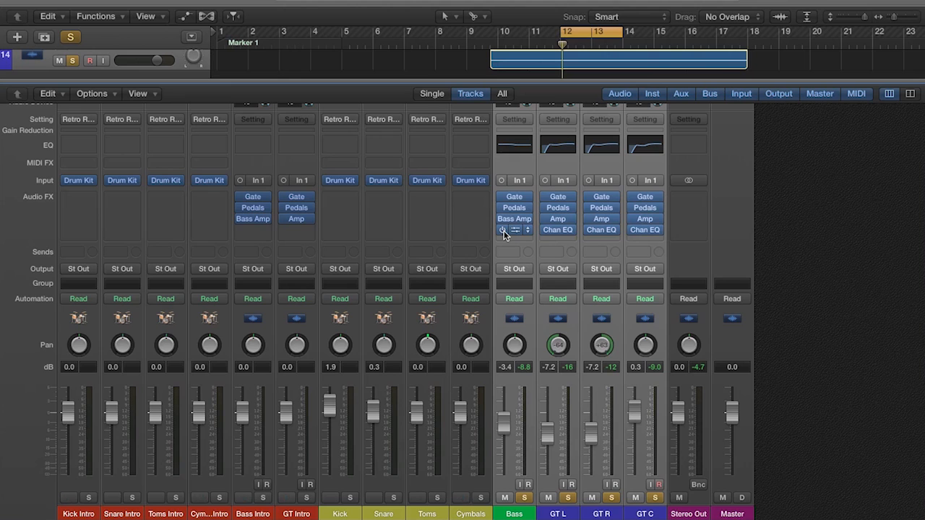
# - Review the EQ curves on Bass, GT L and GT C, and close their windows
pyautogui.click(517, 232)
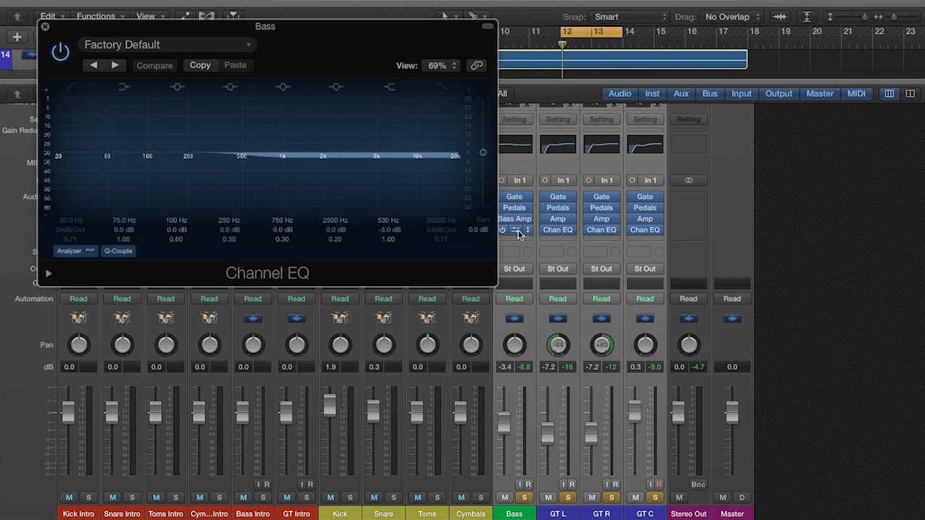
pyautogui.click(44, 28)
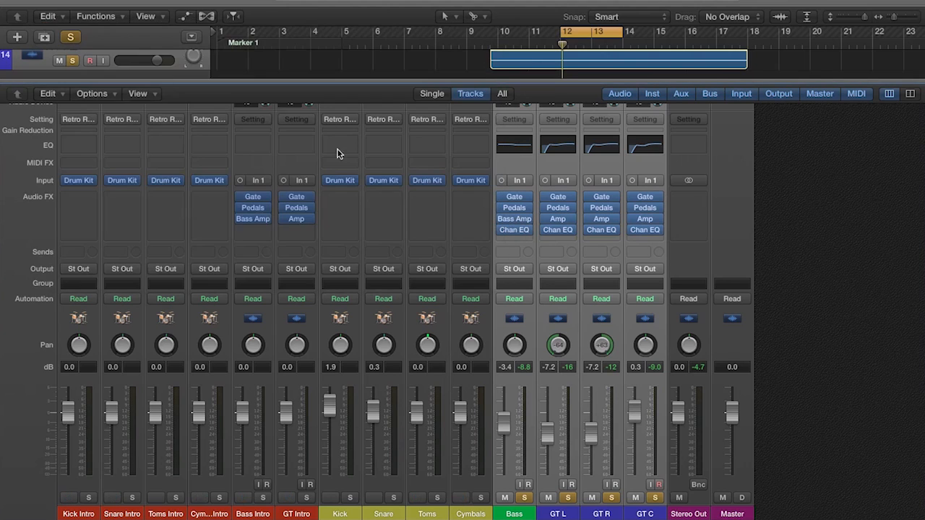
pyautogui.click(561, 228)
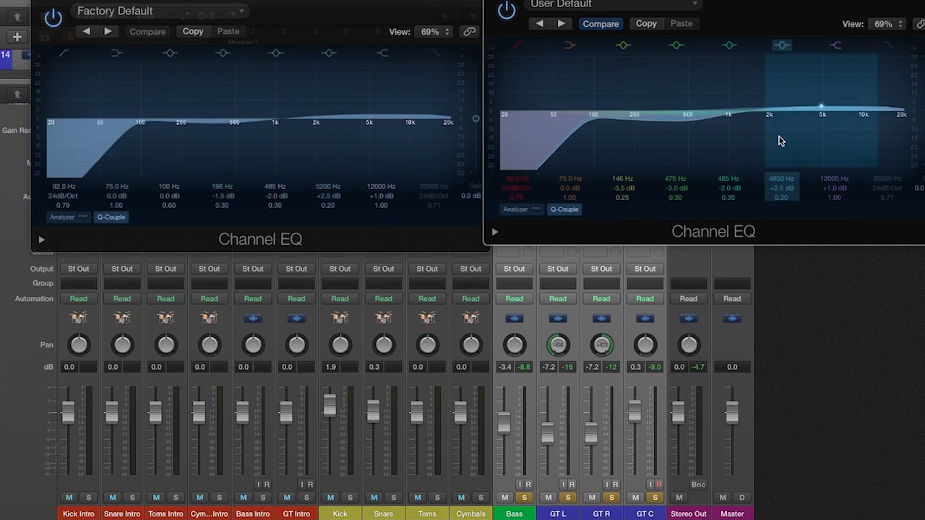
pyautogui.keyDown('alt'); pyautogui.click(38, 1); pyautogui.keyUp('alt')
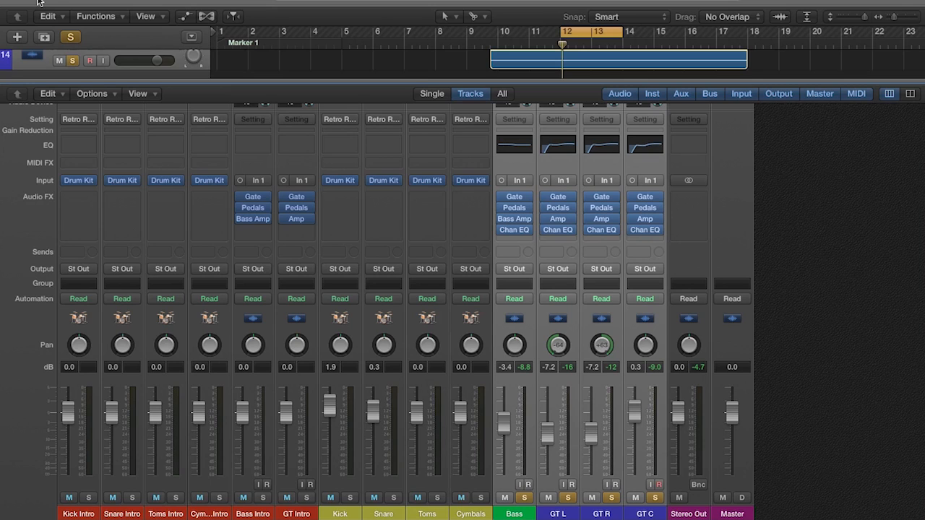
# - Insert a Compressor after the EQ on Bass, GT L, GT R and GT C, and raise the Bass compressor's ratio to between 5:1 and 8:1
pyautogui.moveTo(514, 237); pyautogui.dragTo(626, 295)
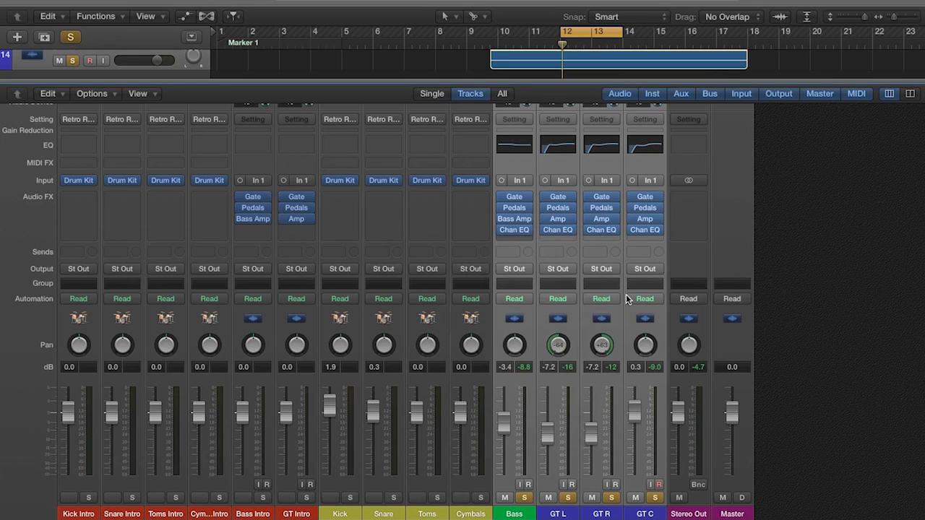
pyautogui.moveTo(342, 284)
pyautogui.moveTo(341, 284); pyautogui.dragTo(332, 207)
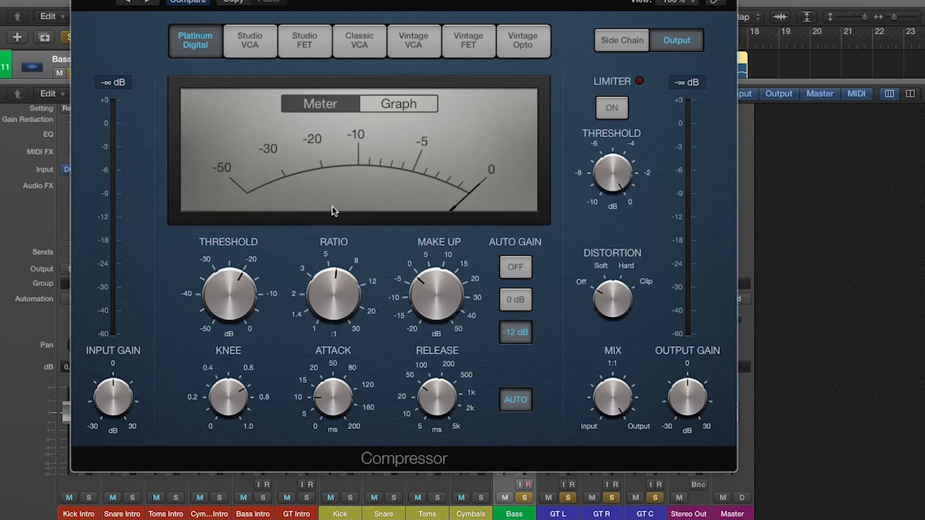
# - Play the loop with the Bass compressor's threshold raised to 0 dB, lower the threshold to about -21.5 dB, and close the compressor
pyautogui.moveTo(236, 286)
pyautogui.moveTo(237, 285)
pyautogui.mouseDown()
pyautogui.moveTo(235, 240)
pyautogui.moveTo(241, 287)
pyautogui.mouseUp()
pyautogui.moveTo(230, 292); pyautogui.dragTo(230, 177)
pyautogui.press('space')
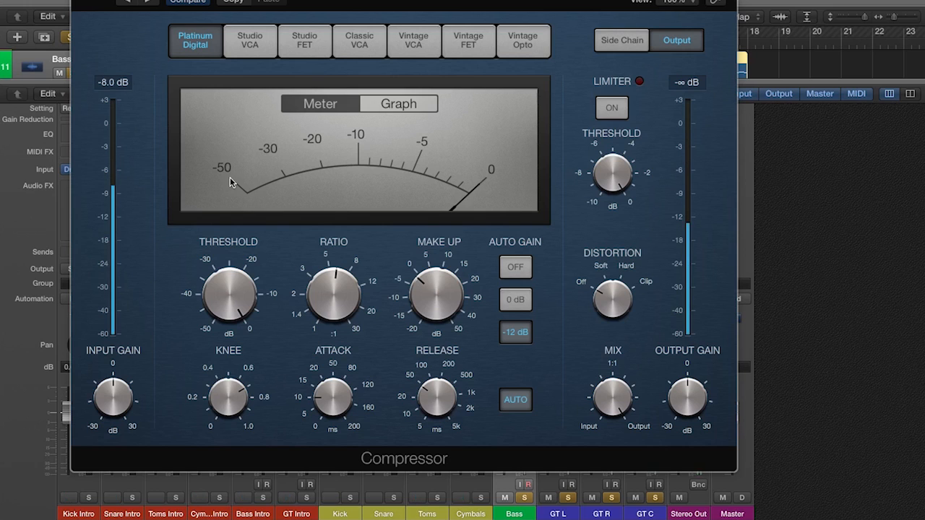
pyautogui.click(230, 292)
pyautogui.moveTo(230, 293); pyautogui.dragTo(237, 367)
pyautogui.moveTo(231, 290); pyautogui.dragTo(233, 293)
pyautogui.click(231, 290)
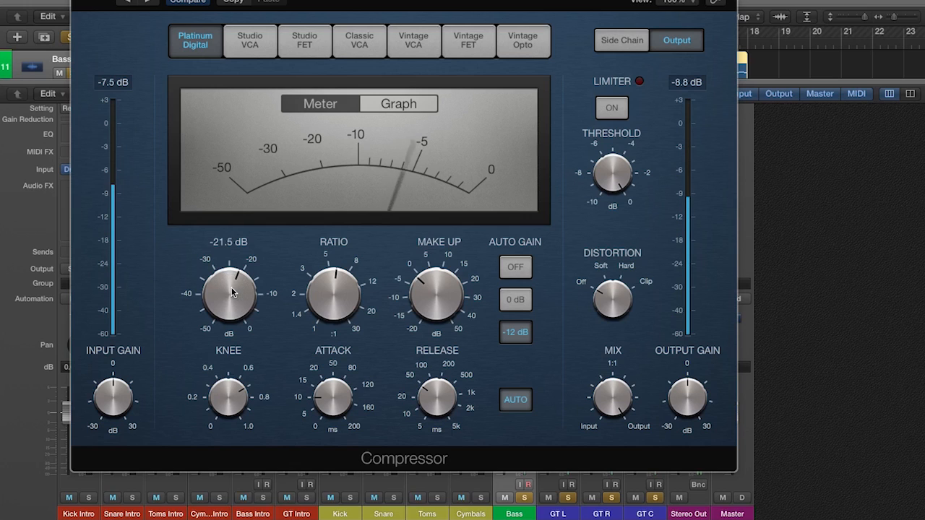
pyautogui.click(233, 292)
pyautogui.moveTo(232, 291); pyautogui.dragTo(233, 291)
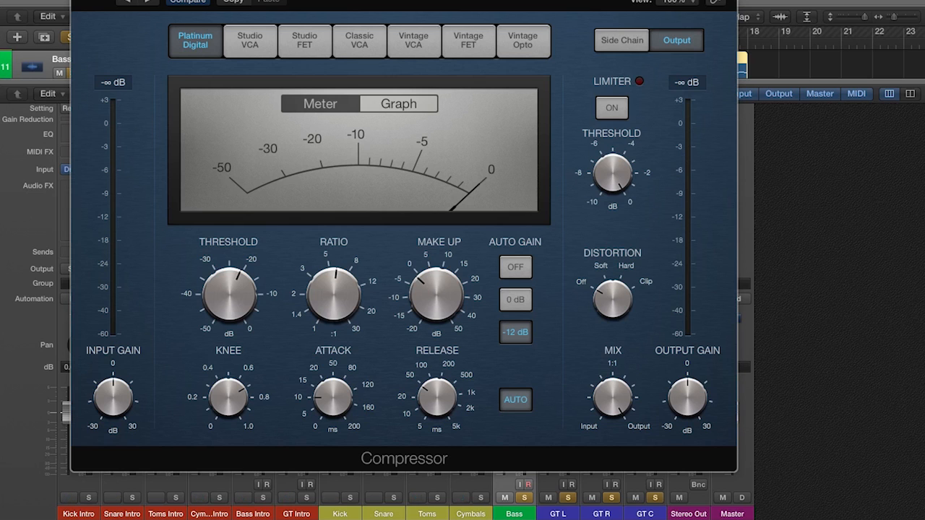
pyautogui.press('super+w')
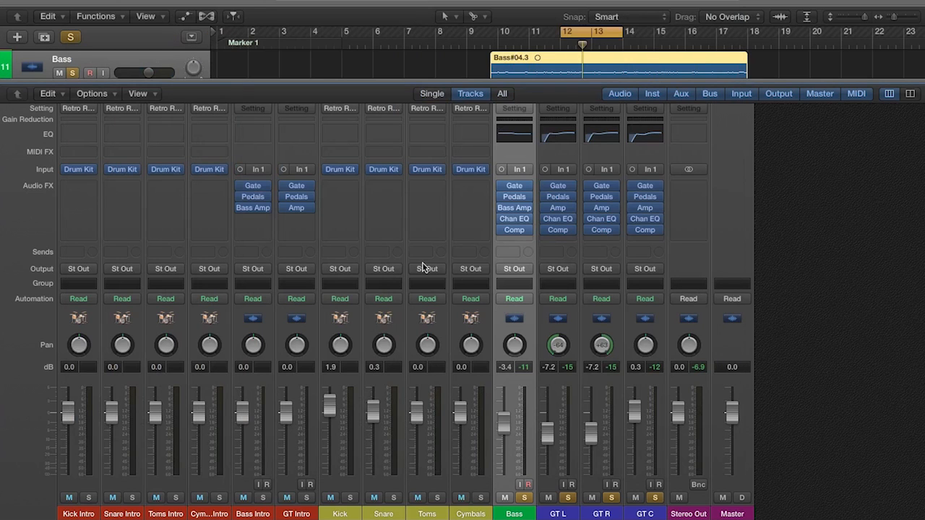
# - Play the loop and, starting from the GT L compressor, raise the guitar compression ratio to about 5.8:1 and lower the threshold to about -28.5 dB
pyautogui.click(558, 231)
pyautogui.click(300, 327)
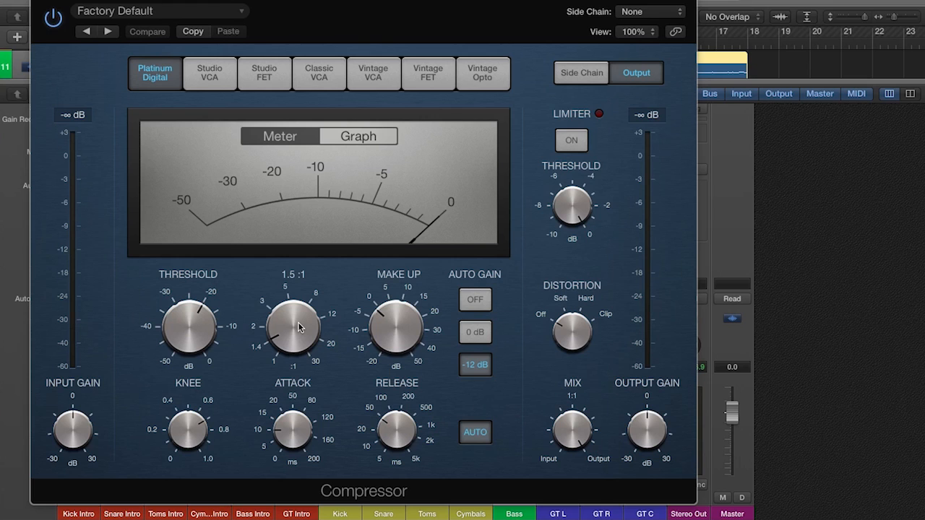
pyautogui.moveTo(300, 328); pyautogui.dragTo(299, 252)
pyautogui.moveTo(217, 316); pyautogui.dragTo(194, 369)
pyautogui.click(147, 32)
pyautogui.moveTo(285, 325); pyautogui.dragTo(280, 271)
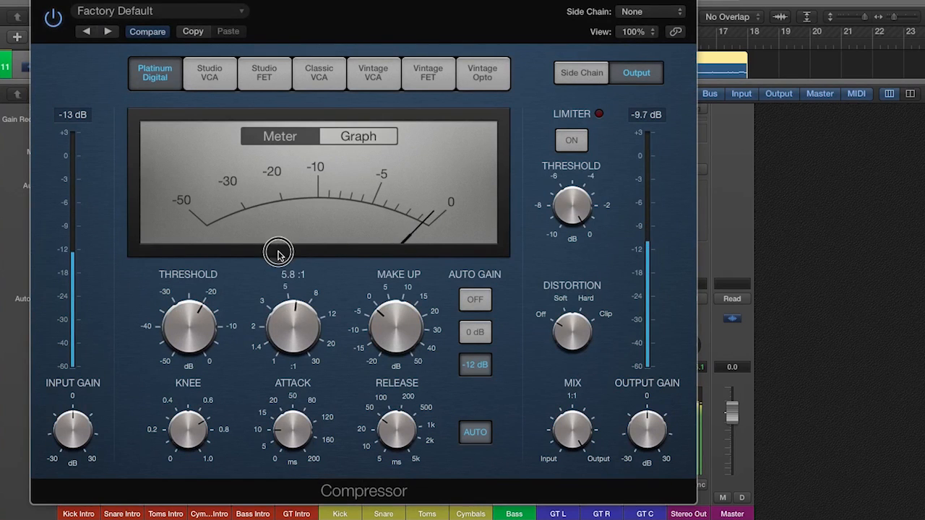
pyautogui.moveTo(191, 320); pyautogui.dragTo(192, 349)
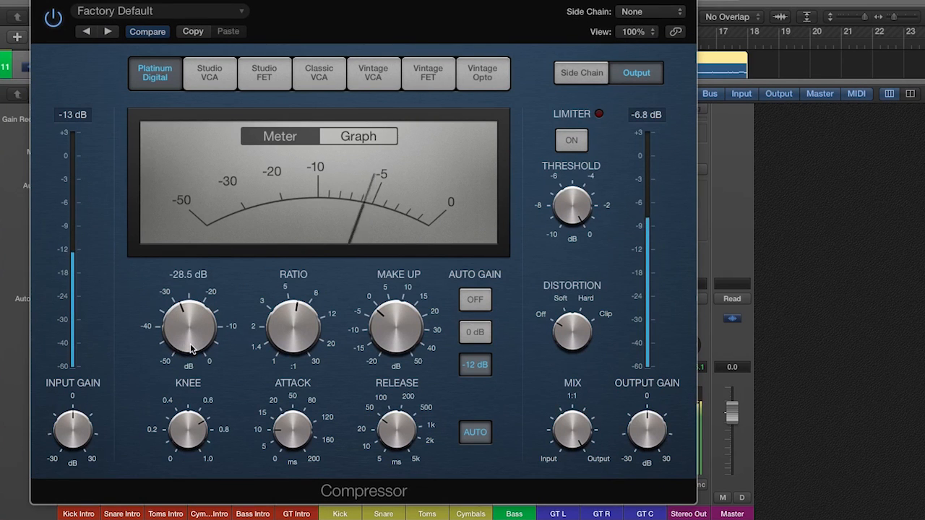
# - Raise the remaining guitar compressor's ratio to between 3:1 and 5:1, lower its threshold to about -31 dB, and close the compressor
pyautogui.click(148, 31)
pyautogui.moveTo(289, 320); pyautogui.dragTo(279, 265)
pyautogui.moveTo(186, 313); pyautogui.dragTo(192, 355)
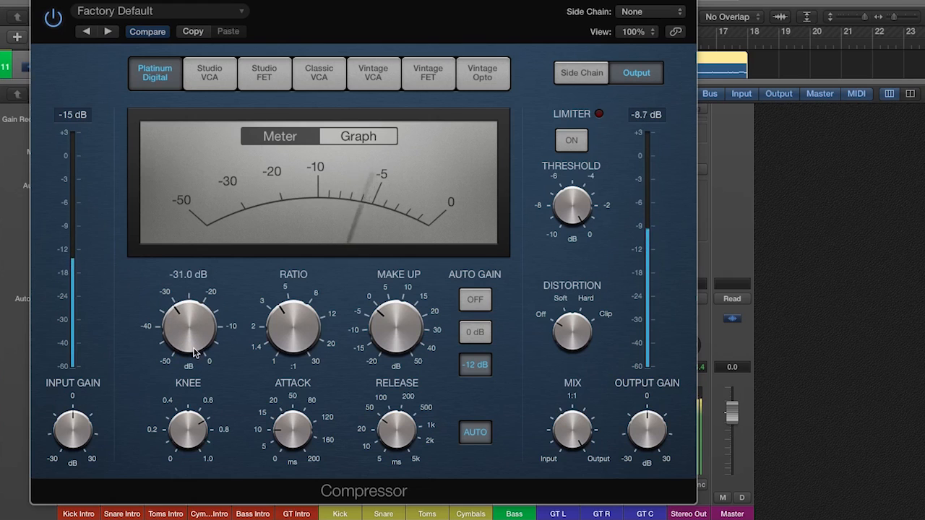
pyautogui.moveTo(272, 333); pyautogui.dragTo(271, 336)
pyautogui.click(63, 5)
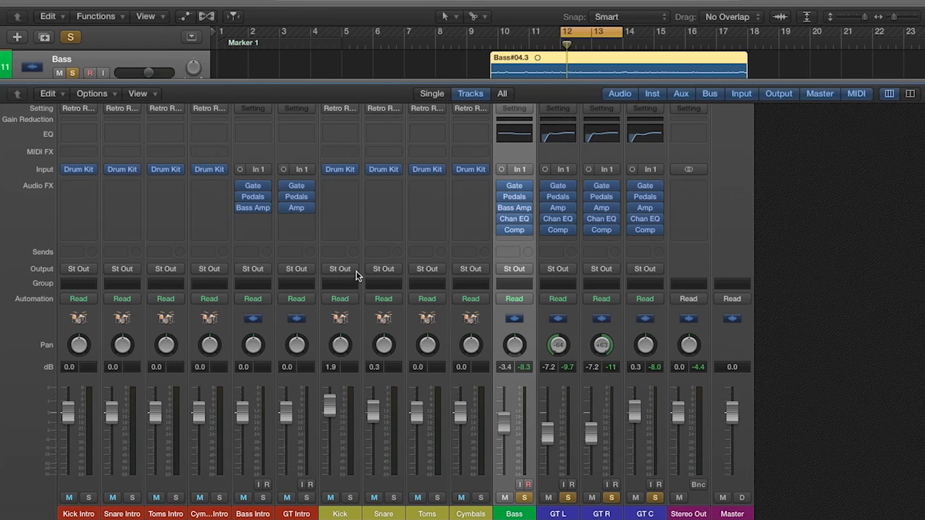
# - Hide the mixer and turn off the cycle range over bars 12 to 14
pyautogui.moveTo(517, 223)
pyautogui.press('x')
pyautogui.press('c')
pyautogui.click(655, 120)
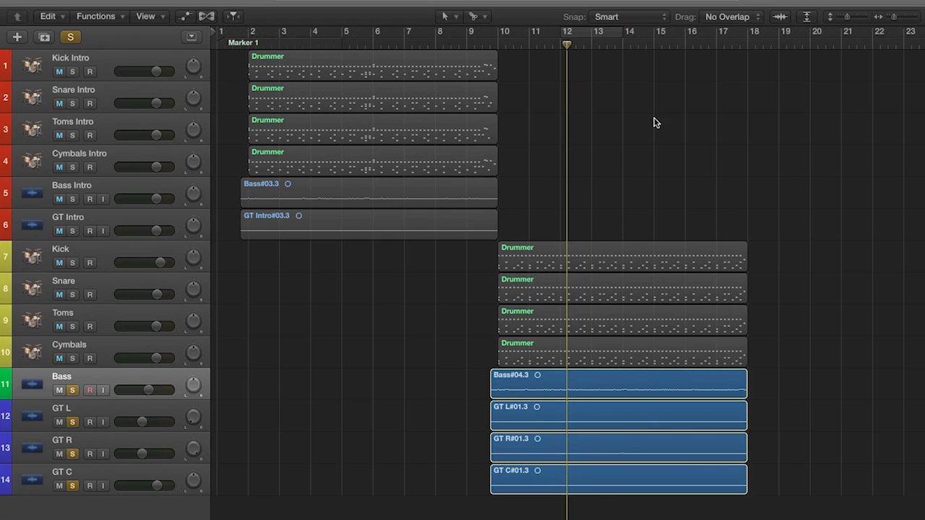
pyautogui.moveTo(291, 299); pyautogui.dragTo(327, 72)
pyautogui.click(315, 289)
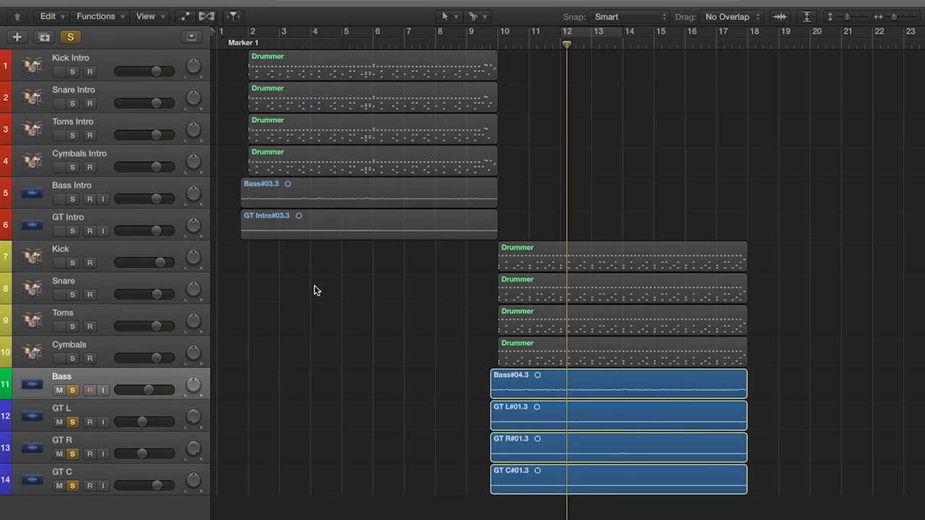